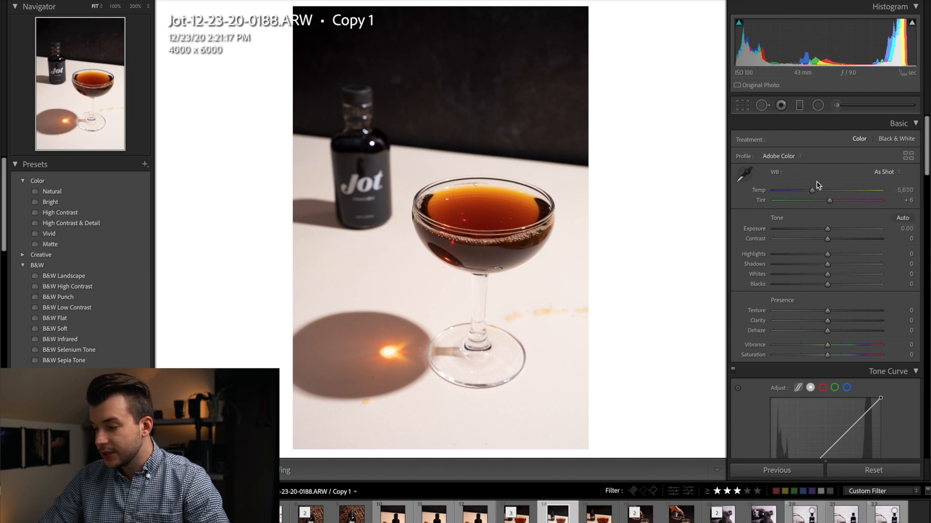
# Warm the photo's white balance by setting the temperature to 6,500.
pyautogui.click(904, 190)
pyautogui.write('6,500')
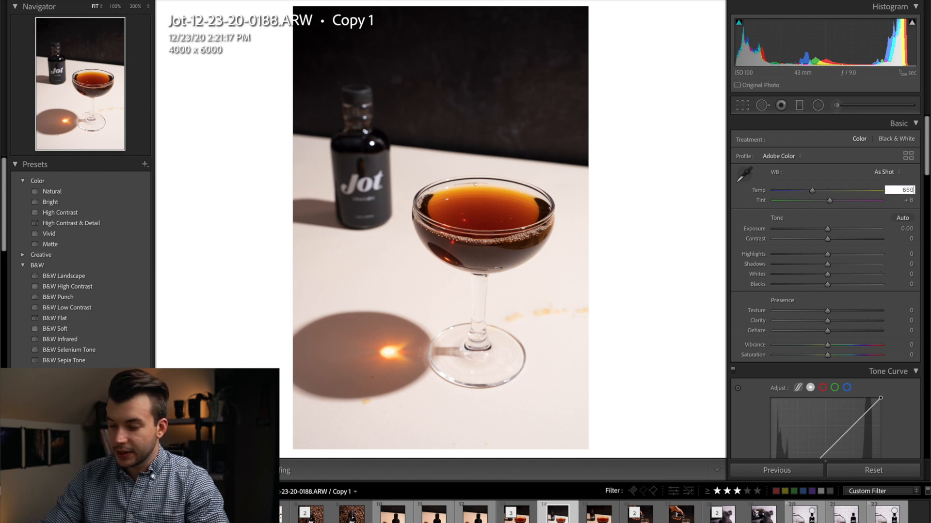
pyautogui.press('Return')
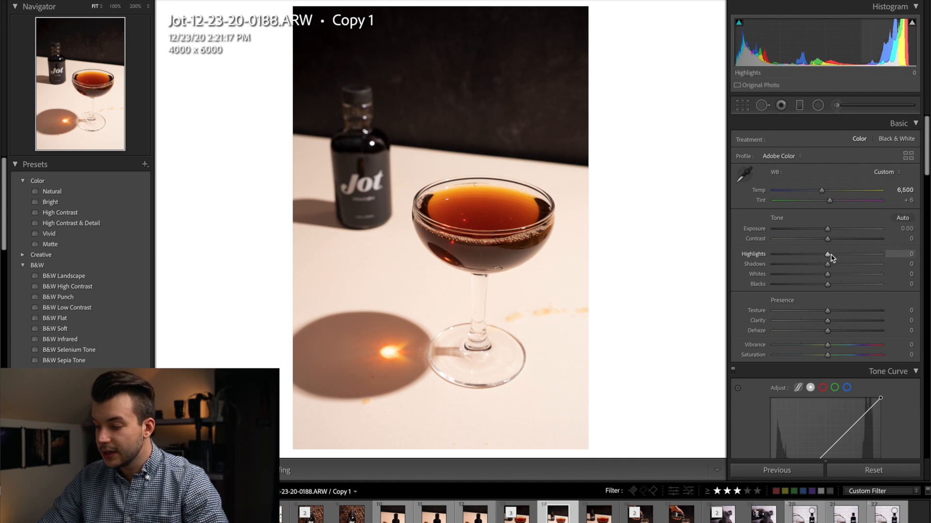
# Set the photo's Highlights to -29, Shadows to +20, Whites to -25, Blacks to -44 and Texture to +28.
pyautogui.moveTo(827, 256); pyautogui.dragTo(814, 260)
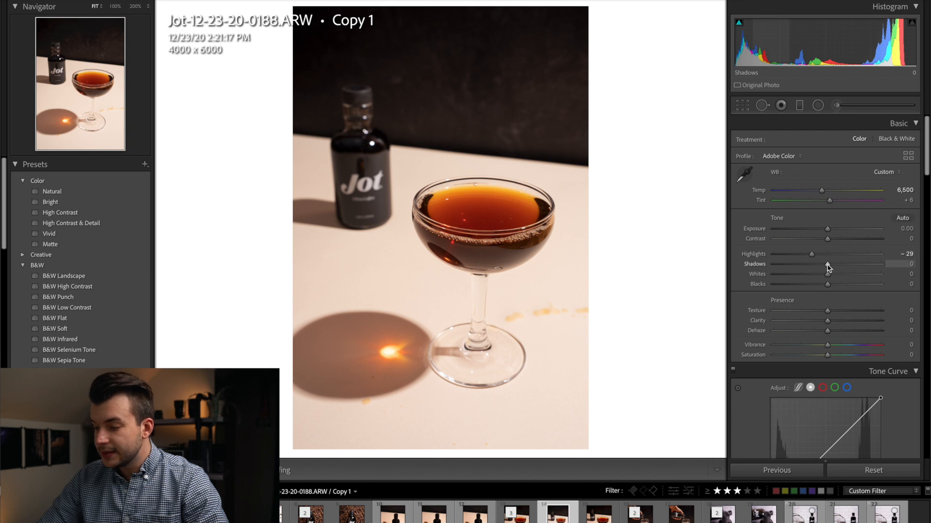
pyautogui.moveTo(828, 265); pyautogui.dragTo(804, 285)
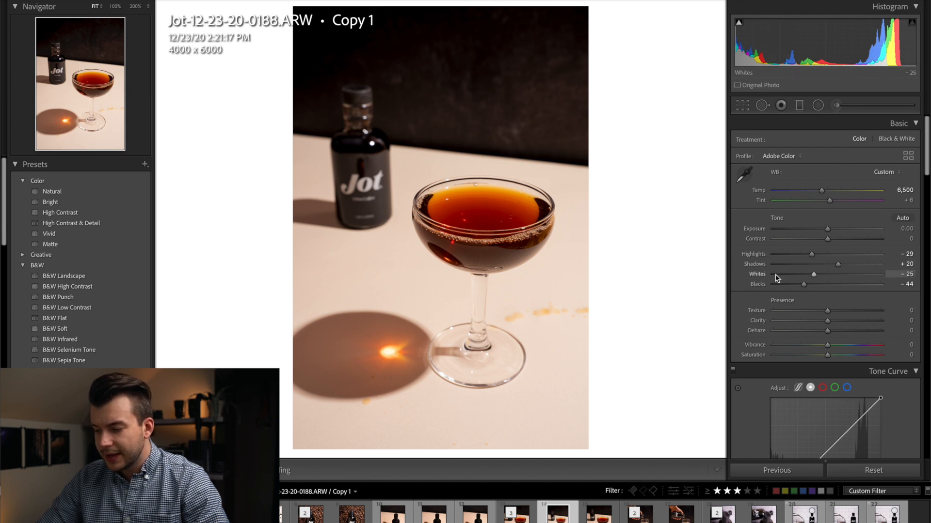
pyautogui.scroll(-3, 780, 292)
pyautogui.scroll(1, 781, 291)
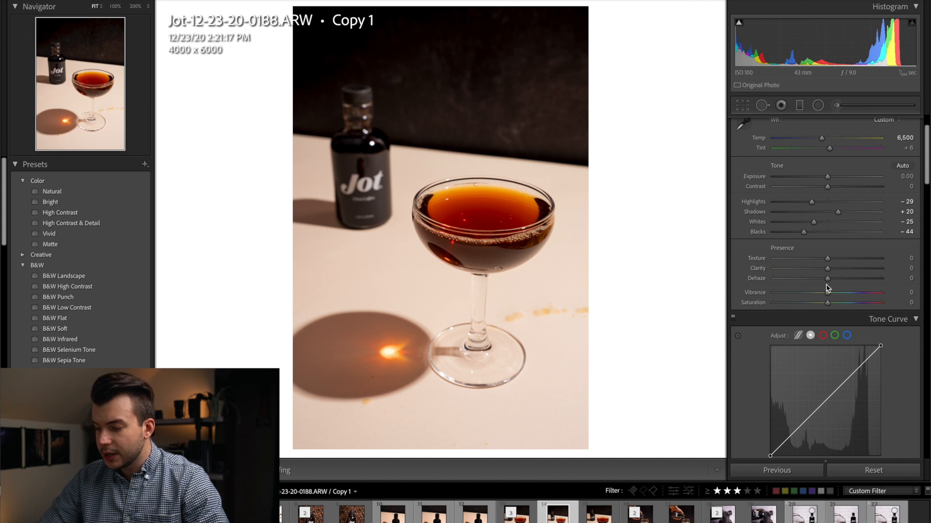
pyautogui.moveTo(827, 258); pyautogui.dragTo(843, 262)
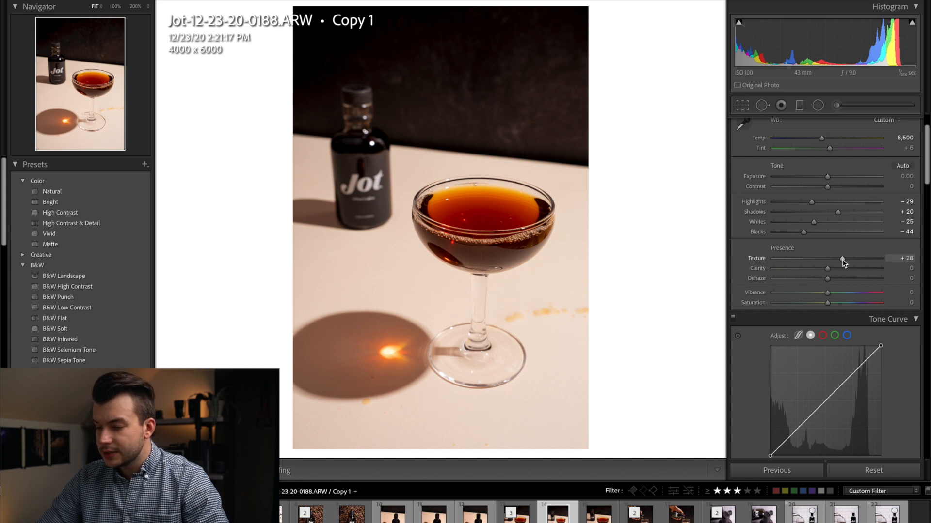
# Shape the tone curve into a gentle S with points at 128/128, about 193/203 in the highlights and 61/48 in the shadows.
pyautogui.scroll(-3, 843, 263)
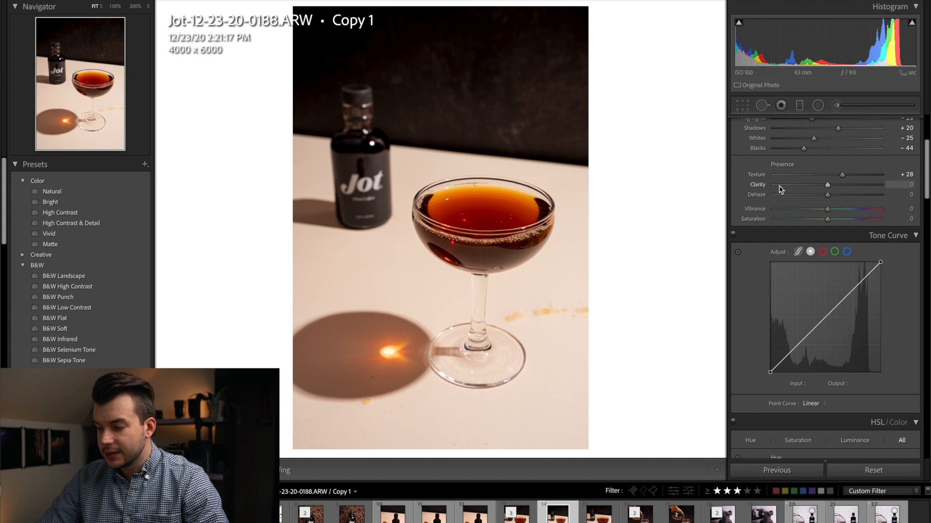
pyautogui.click(825, 318)
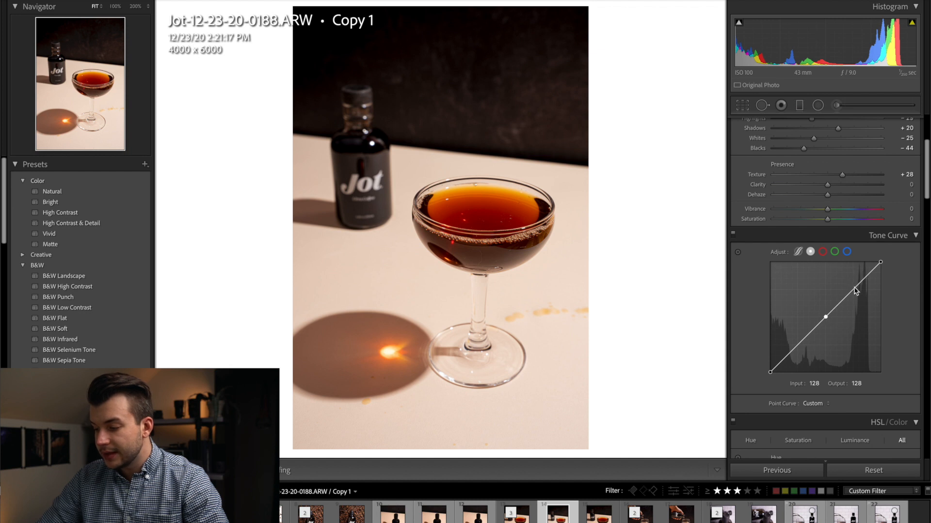
pyautogui.moveTo(855, 291); pyautogui.dragTo(854, 283)
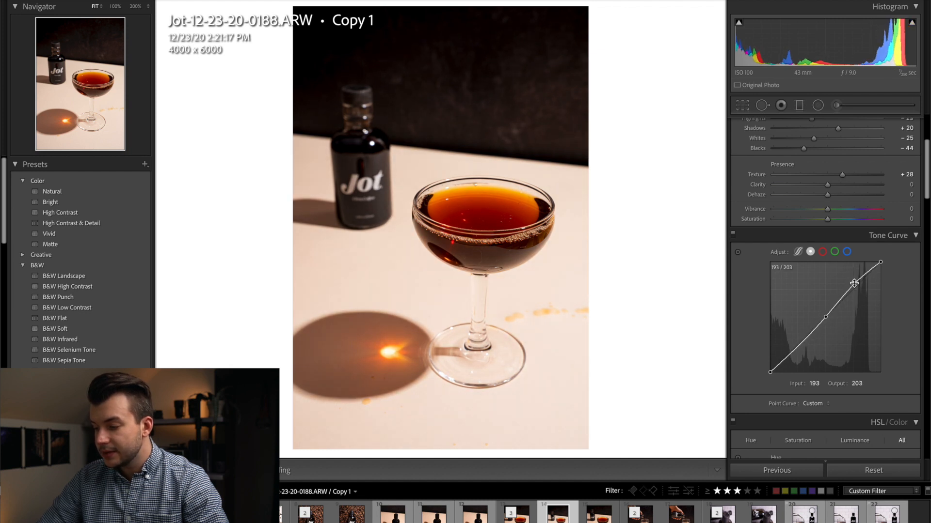
pyautogui.moveTo(795, 347); pyautogui.dragTo(796, 355)
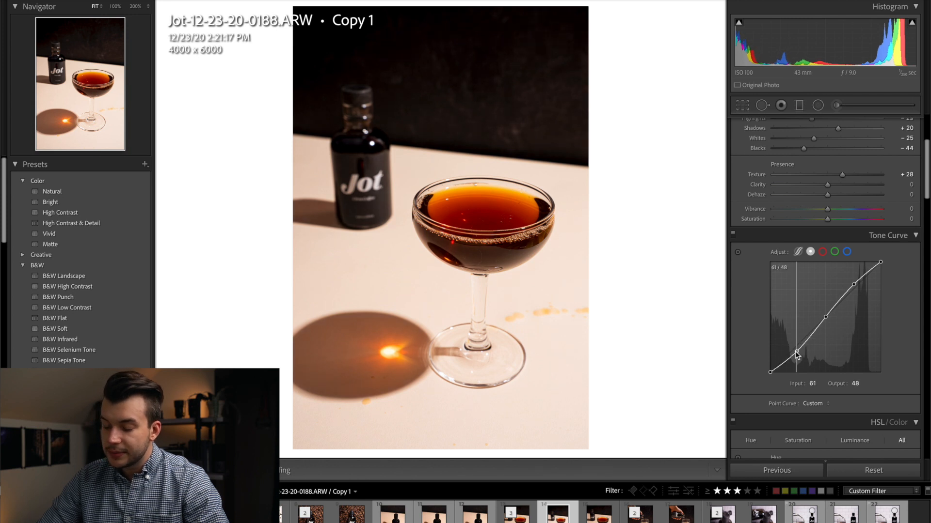
# Compare the photo with and without the tone curve adjustment, leaving the curve enabled.
pyautogui.click(733, 233)
pyautogui.click(733, 234)
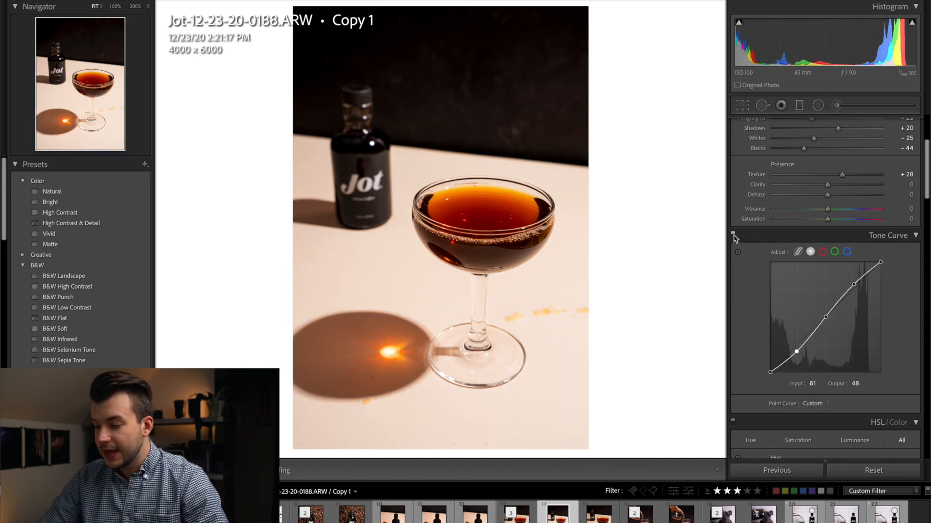
pyautogui.click(733, 233)
pyautogui.click(732, 233)
pyautogui.click(732, 233)
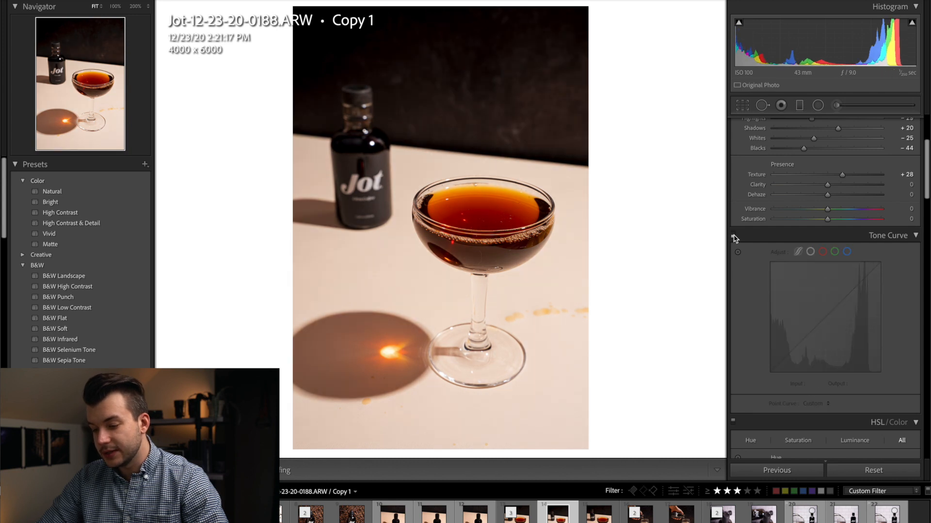
pyautogui.click(733, 233)
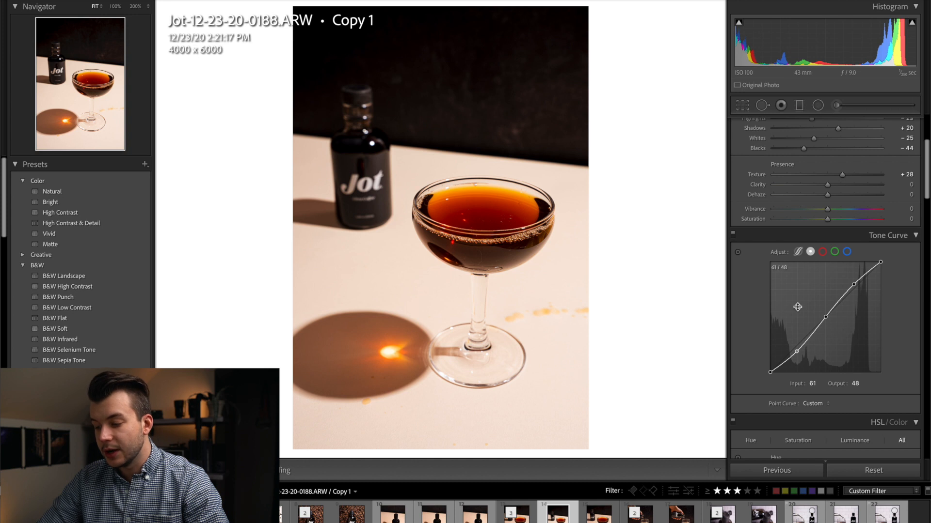
# Set the sharpening Masking to 72 while previewing the edge mask.
pyautogui.scroll(-5, 798, 307)
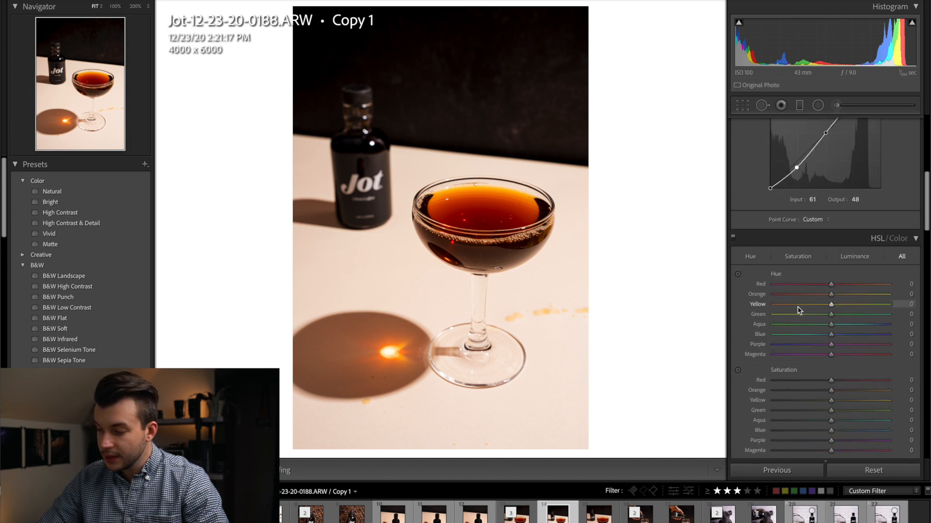
pyautogui.scroll(-2, 799, 310)
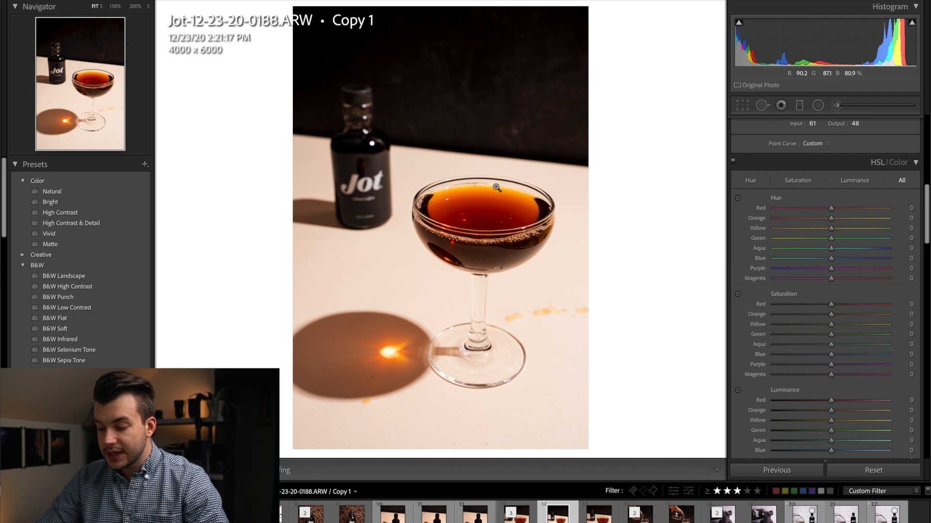
pyautogui.scroll(-10, 830, 311)
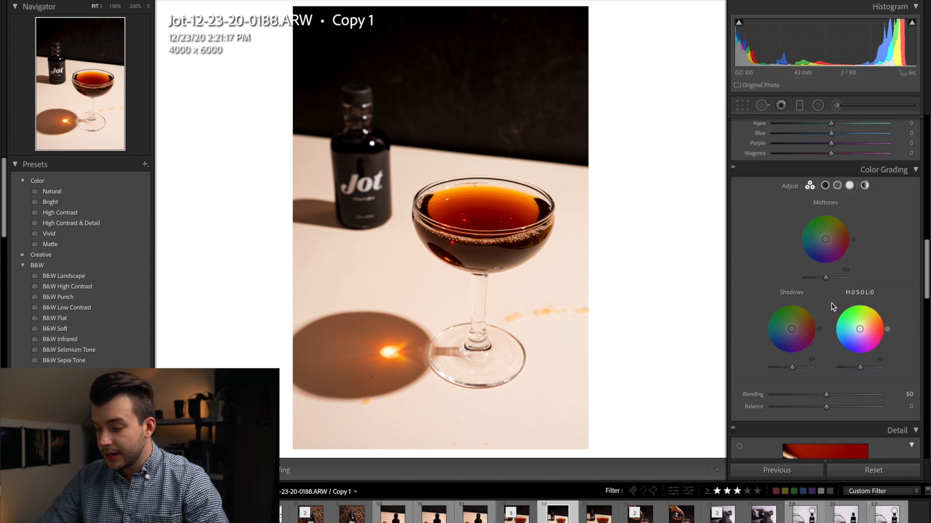
pyautogui.scroll(-10, 832, 306)
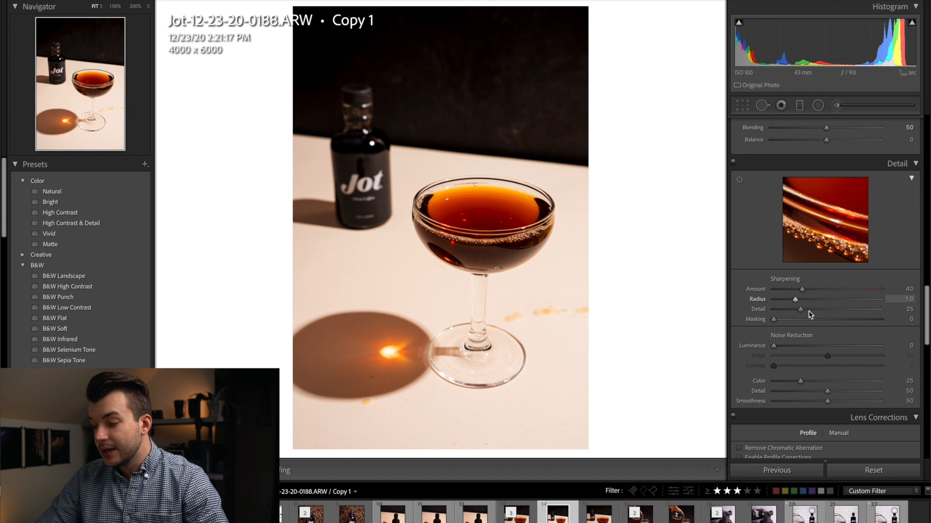
pyautogui.press('alt')
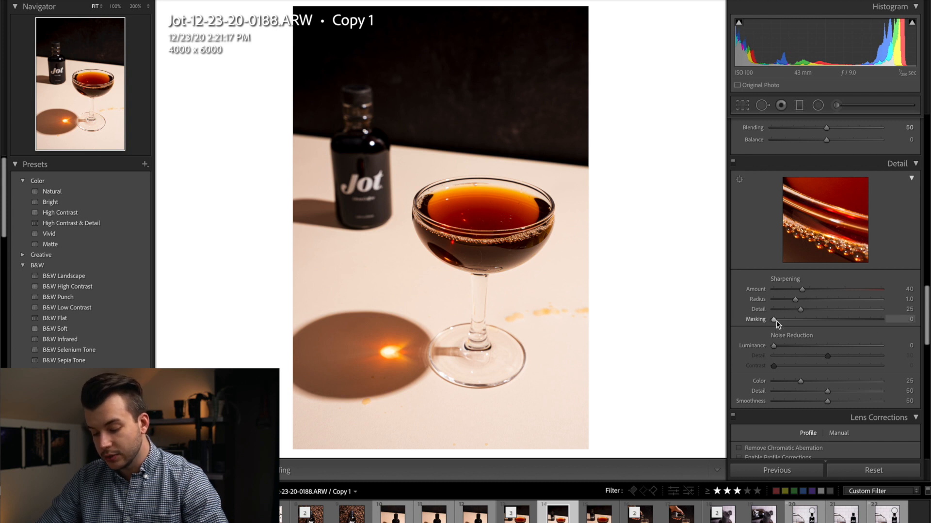
pyautogui.press('alt')
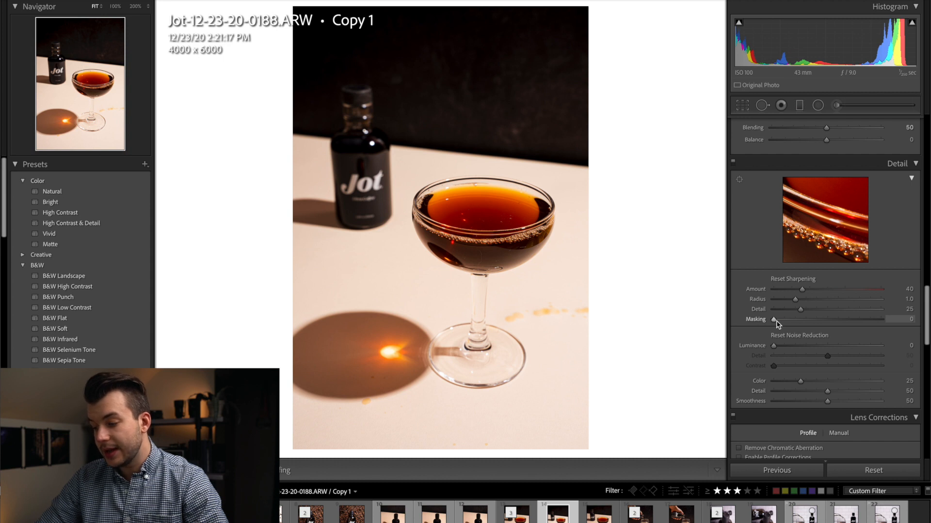
pyautogui.moveTo(776, 323); pyautogui.dragTo(854, 339)
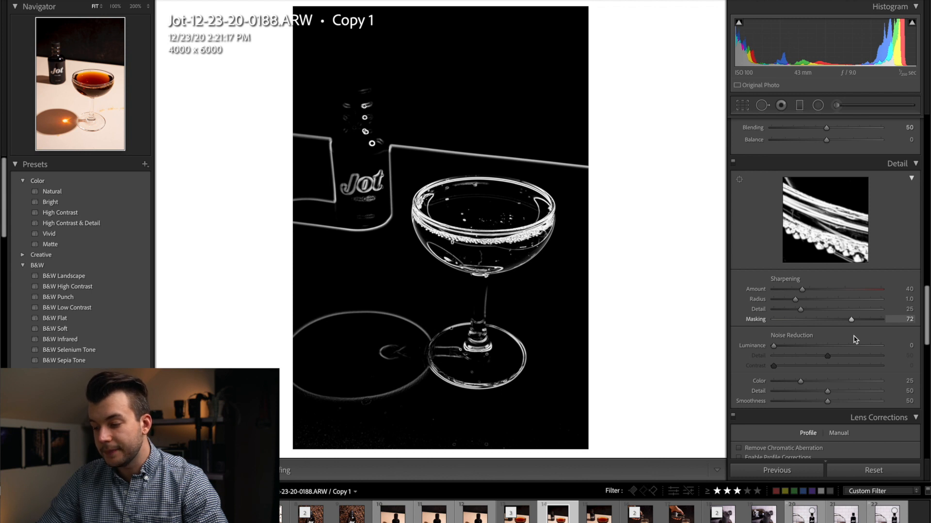
pyautogui.moveTo(854, 340); pyautogui.dragTo(854, 340)
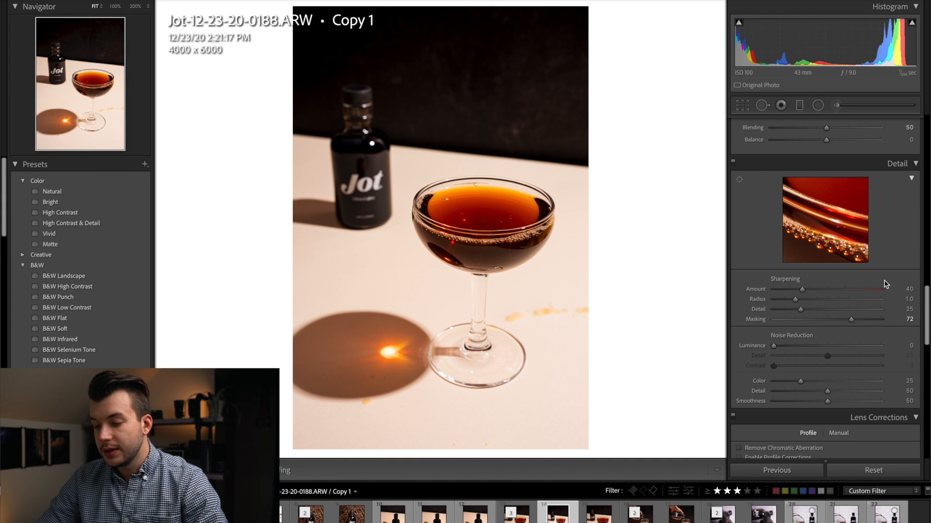
# Add a subtle dark post-crop vignette with an amount of -5.
pyautogui.scroll(-8, 886, 284)
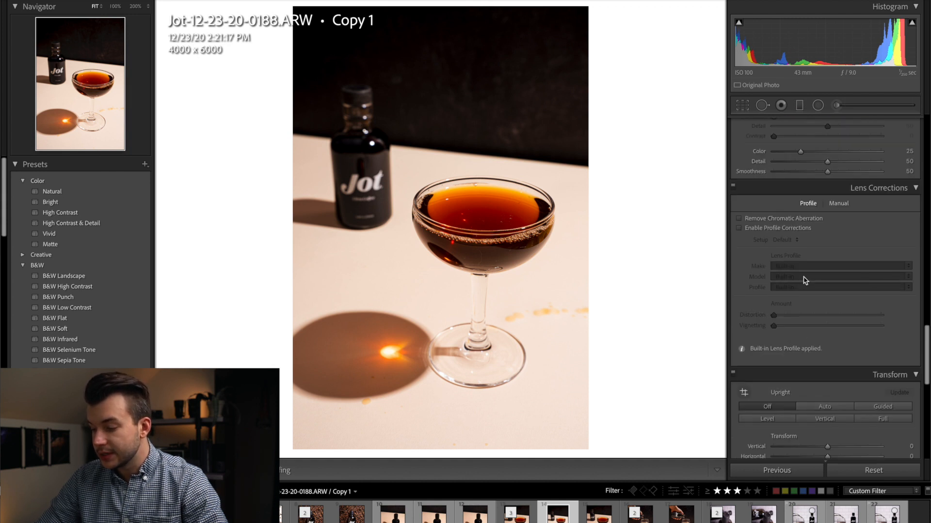
pyautogui.scroll(-5, 805, 280)
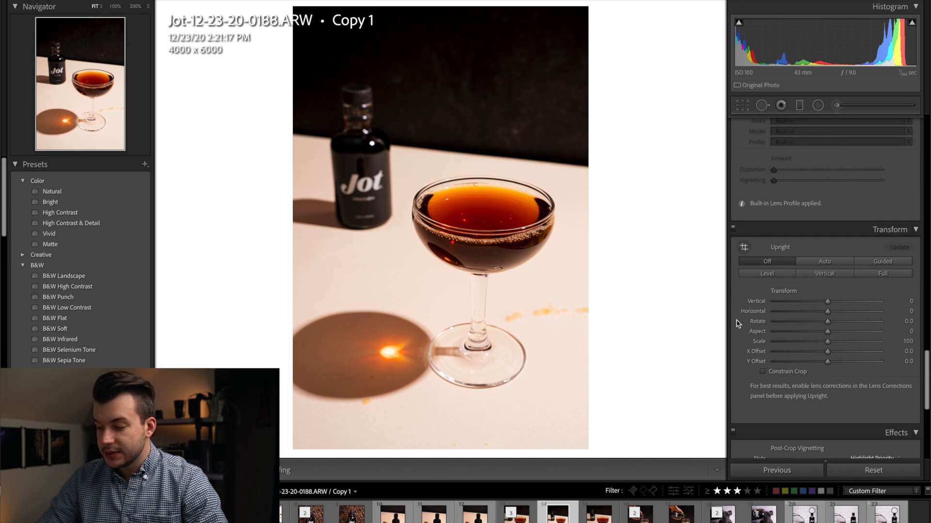
pyautogui.scroll(-3, 816, 373)
pyautogui.scroll(-5, 875, 371)
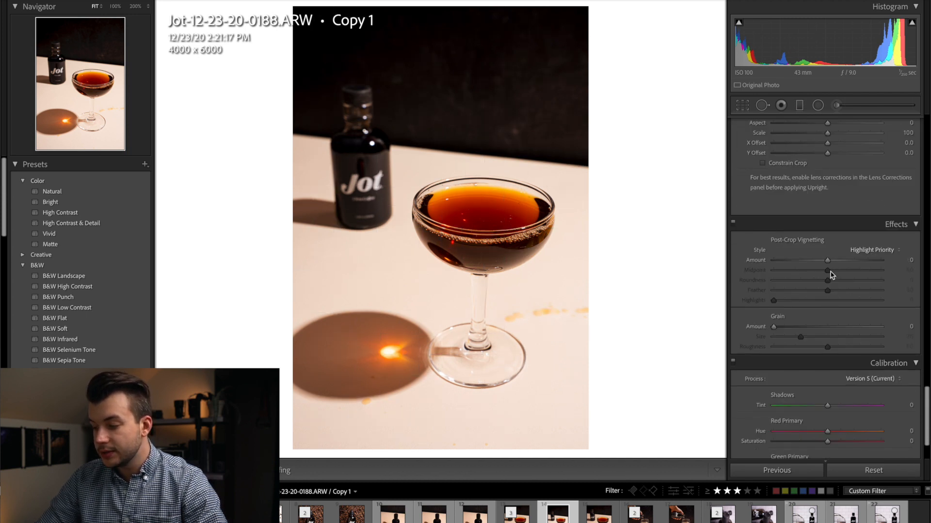
pyautogui.moveTo(828, 261); pyautogui.dragTo(826, 261)
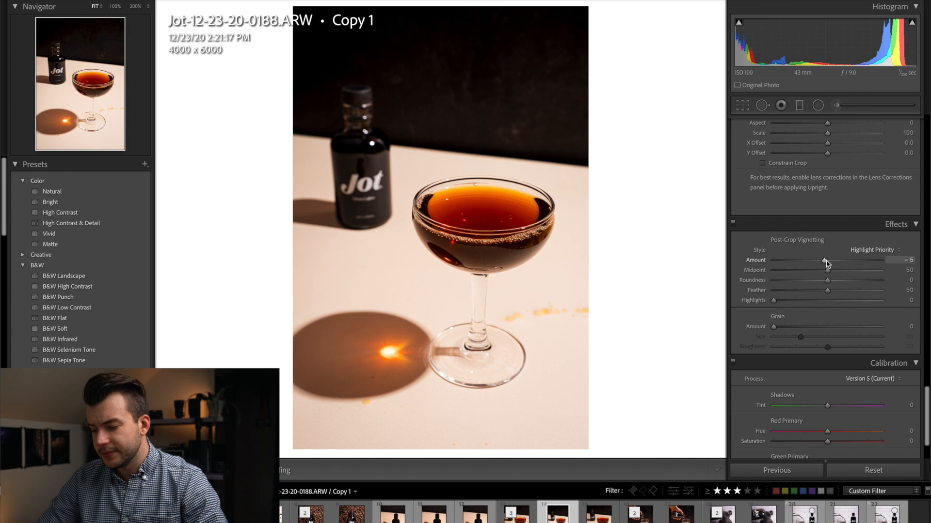
# Compare the edited photo with its before version, finishing on the edited view.
pyautogui.scroll(-2, 827, 263)
pyautogui.scroll(5, 827, 264)
pyautogui.scroll(-5, 827, 263)
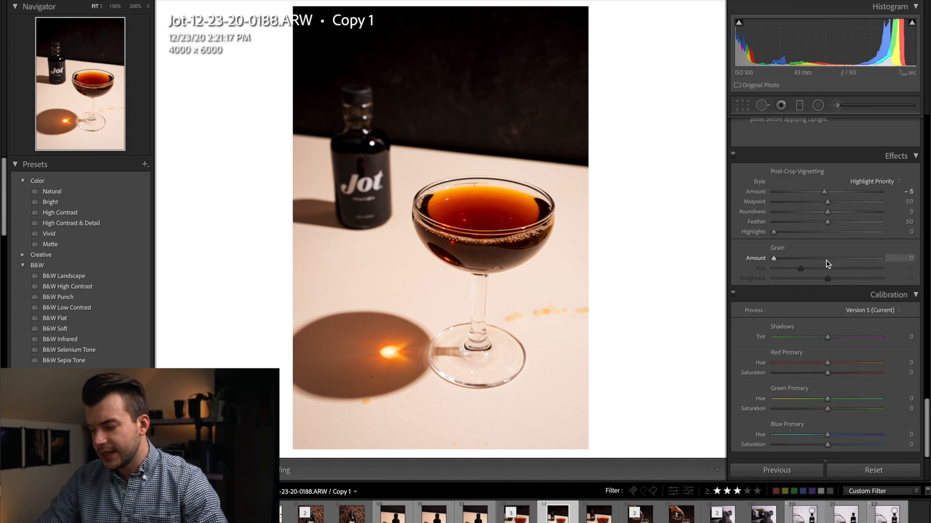
pyautogui.scroll(10, 828, 265)
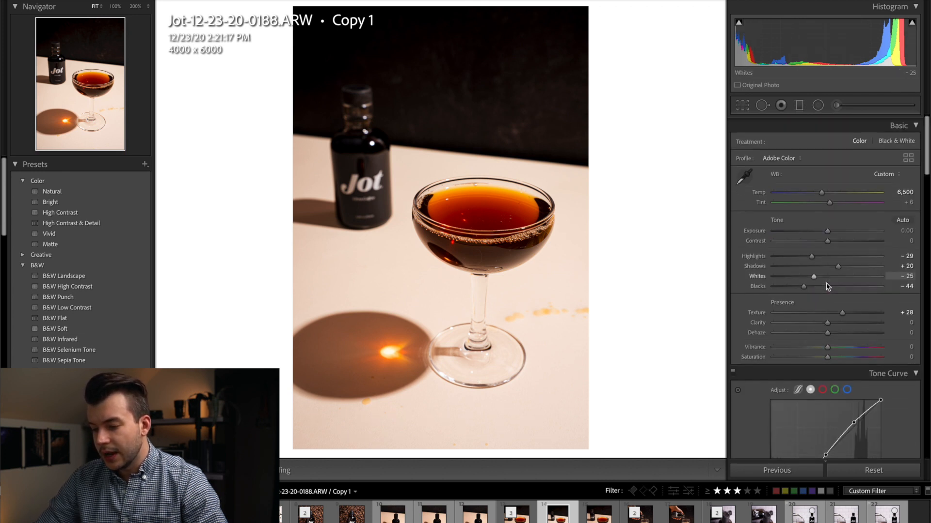
pyautogui.scroll(-1, 828, 287)
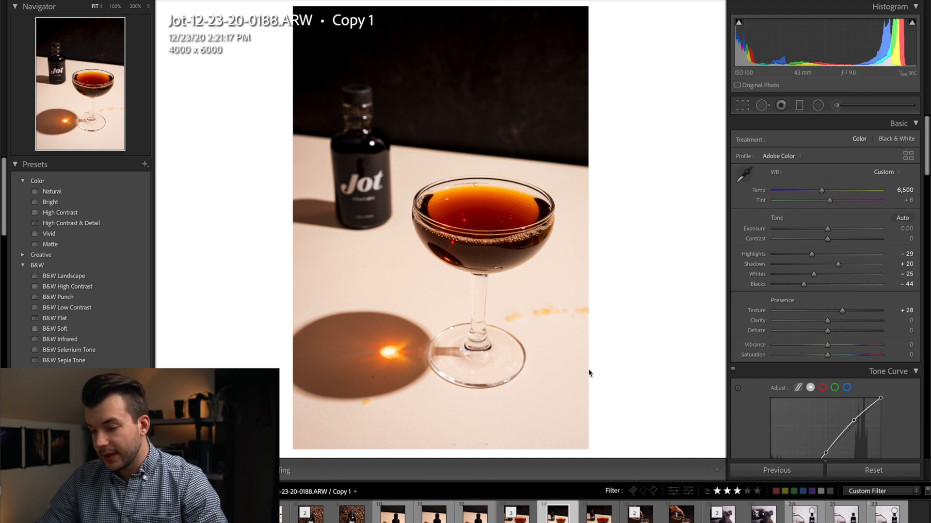
pyautogui.press('\\')
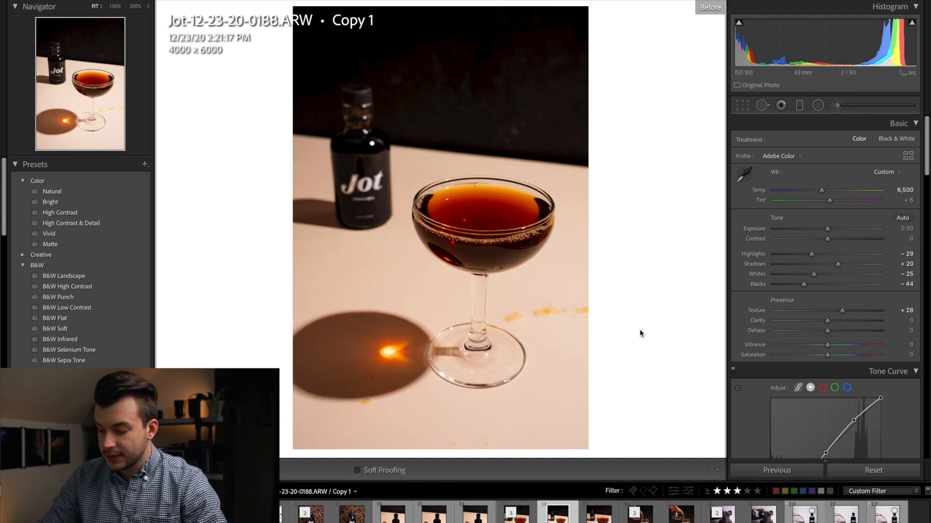
pyautogui.press('\\')
pyautogui.press('\\')
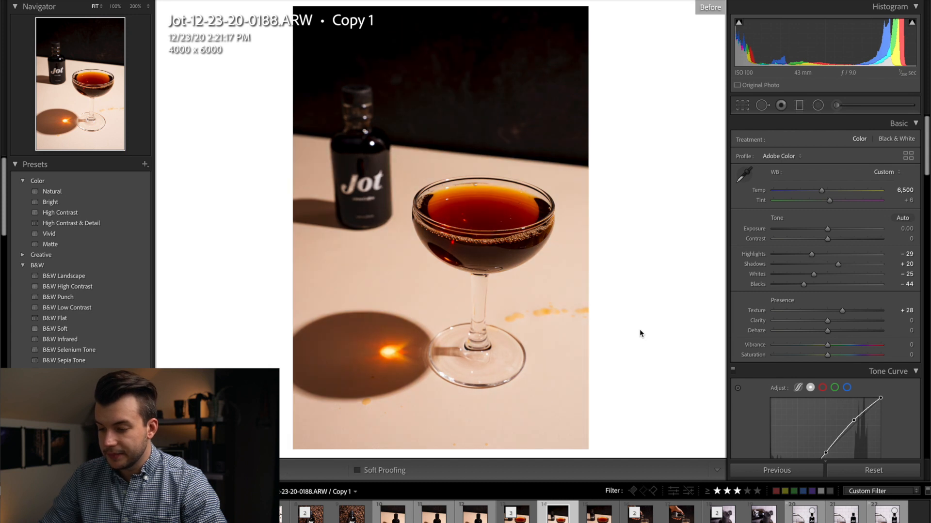
pyautogui.press('\\')
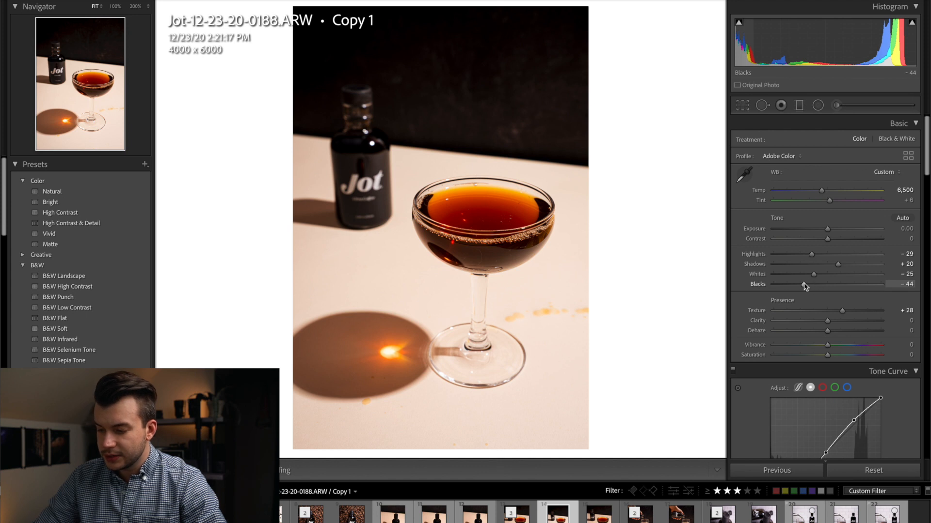
# Deepen the photo by setting Blacks to -55 and Exposure to -0.30.
pyautogui.moveTo(804, 286); pyautogui.dragTo(786, 286)
pyautogui.moveTo(806, 285); pyautogui.dragTo(799, 286)
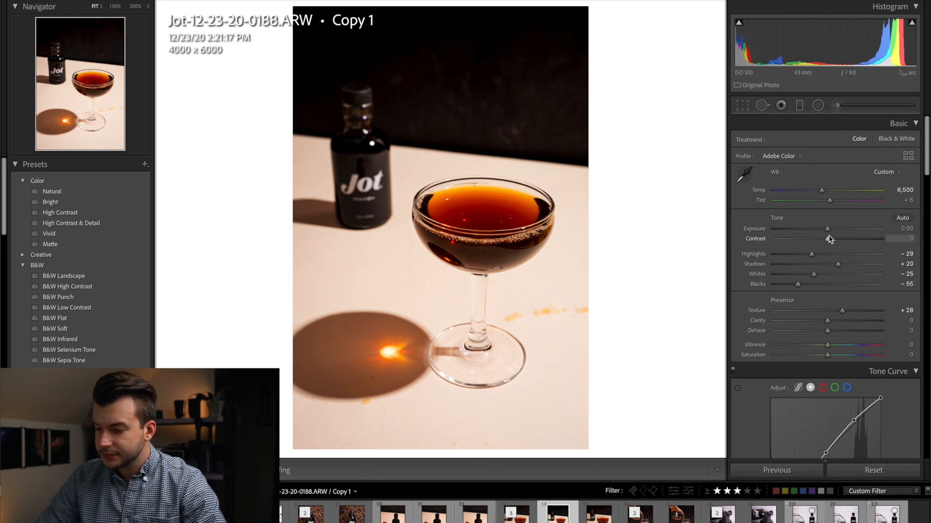
pyautogui.moveTo(827, 229); pyautogui.dragTo(823, 229)
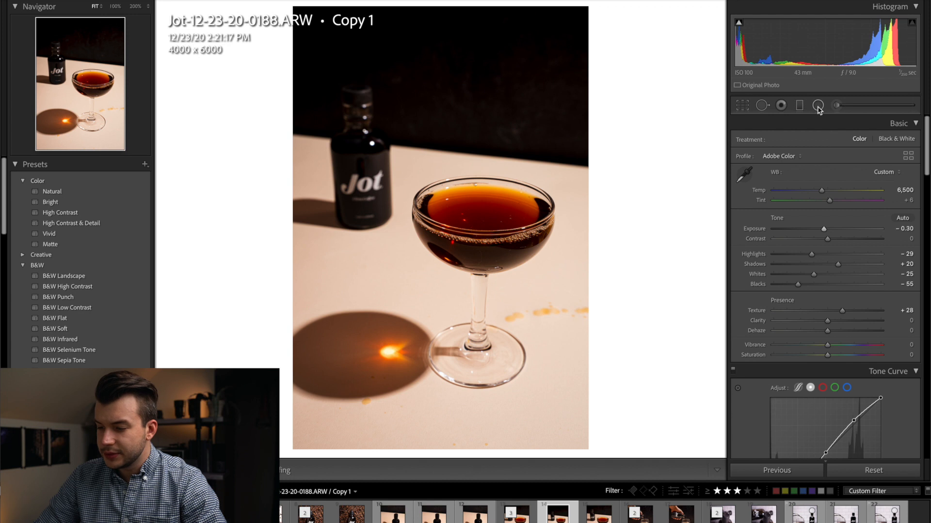
# Draw an inverted radial filter around the Jot bottle and set its Exposure to 0.42 and Blacks to -12.
pyautogui.moveTo(355, 148); pyautogui.dragTo(364, 166)
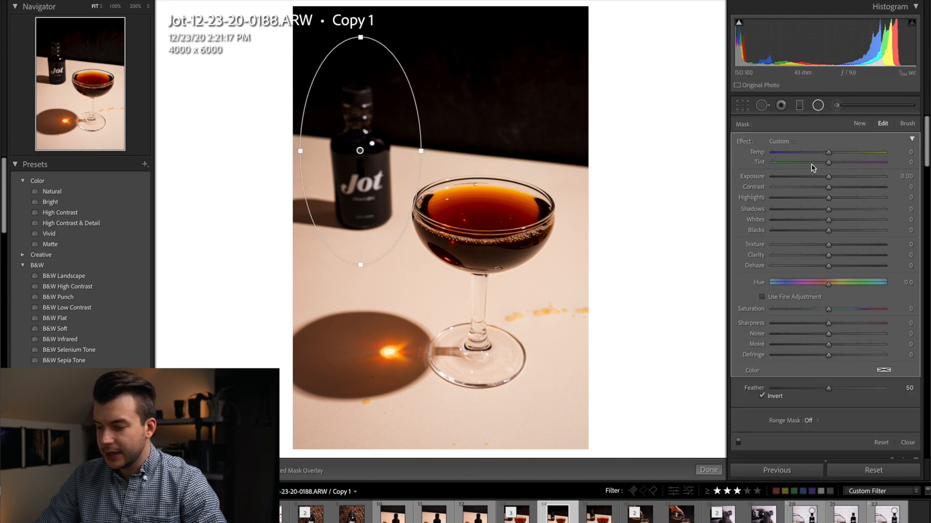
pyautogui.moveTo(833, 175); pyautogui.dragTo(833, 178)
pyautogui.moveTo(828, 231); pyautogui.dragTo(821, 230)
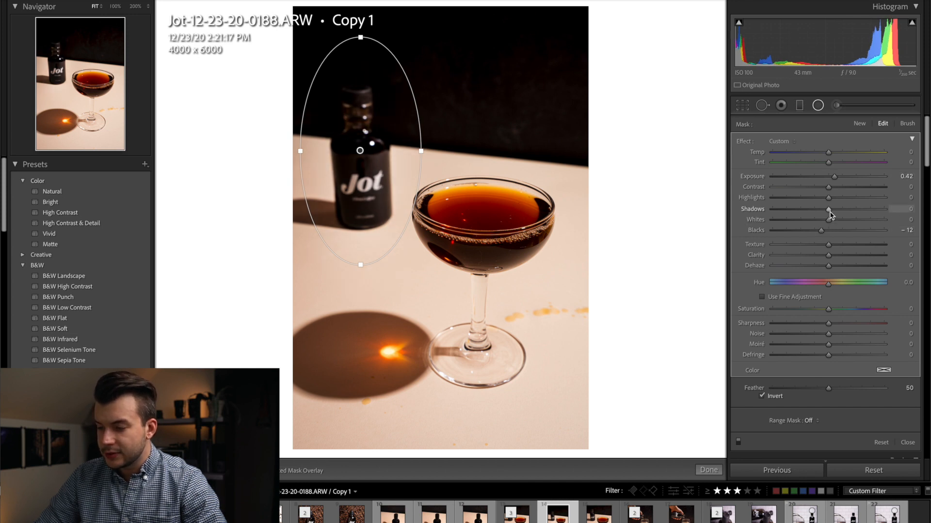
# Start an adjustment brush mask of size 8.0 over the "J" of the Jot lettering on the bottle label.
pyautogui.hotkey('shift', 'm')
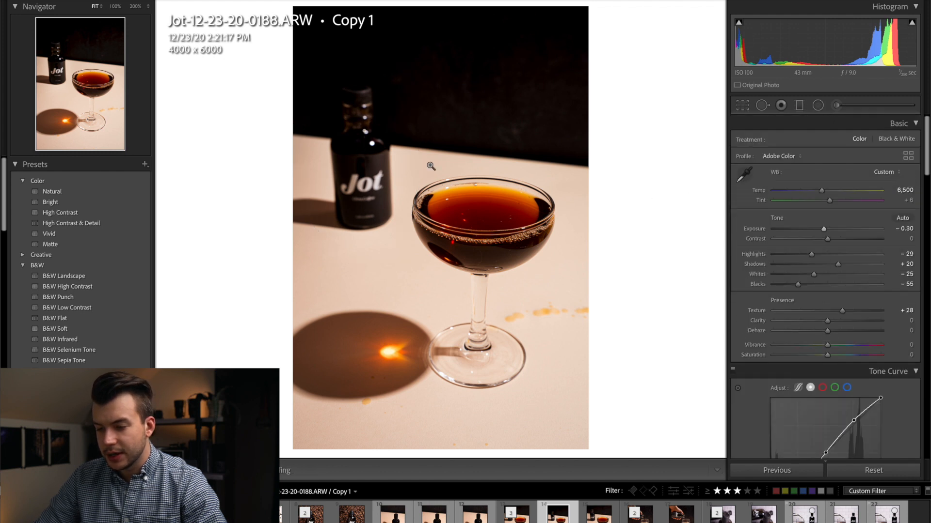
pyautogui.click(351, 174)
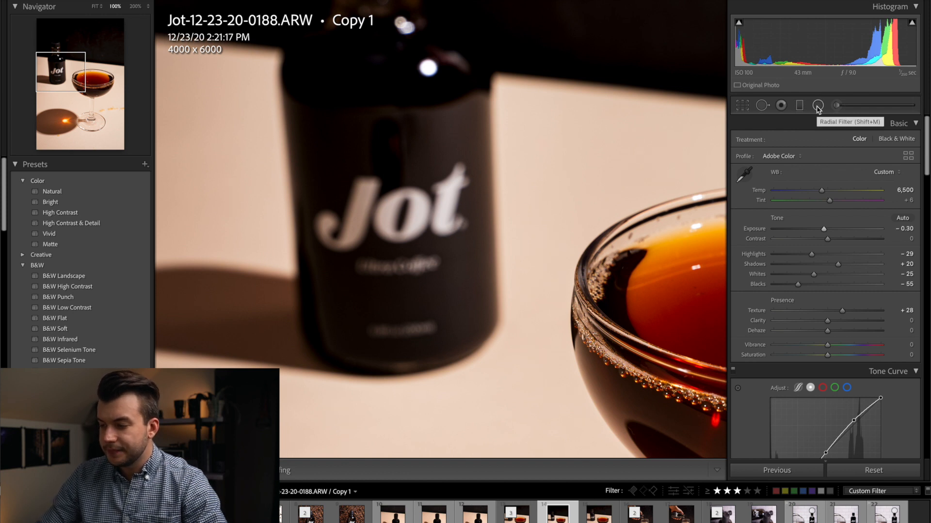
pyautogui.click(836, 106)
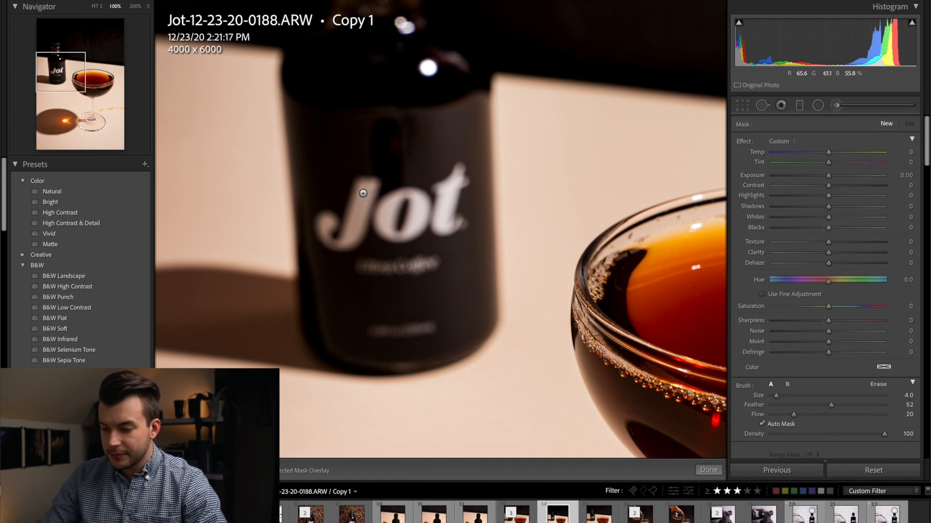
pyautogui.scroll(3, 360, 194)
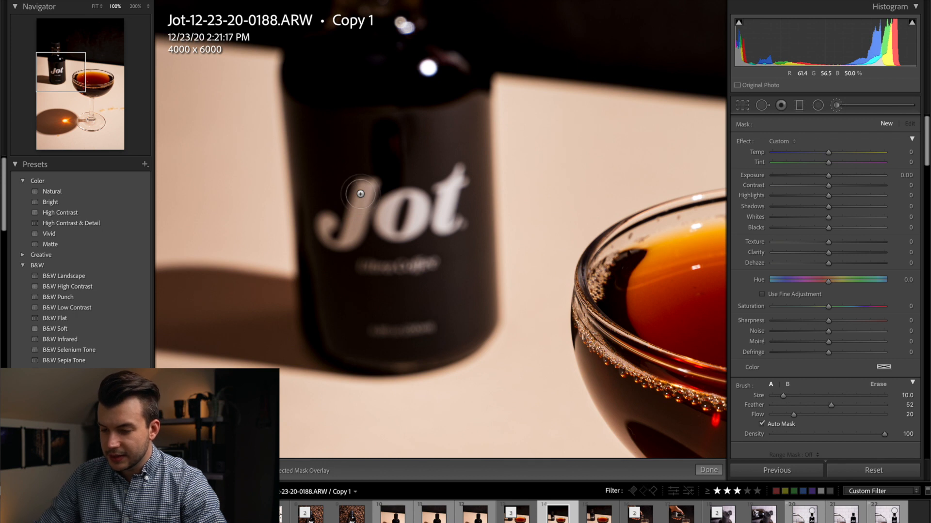
pyautogui.scroll(-2, 360, 194)
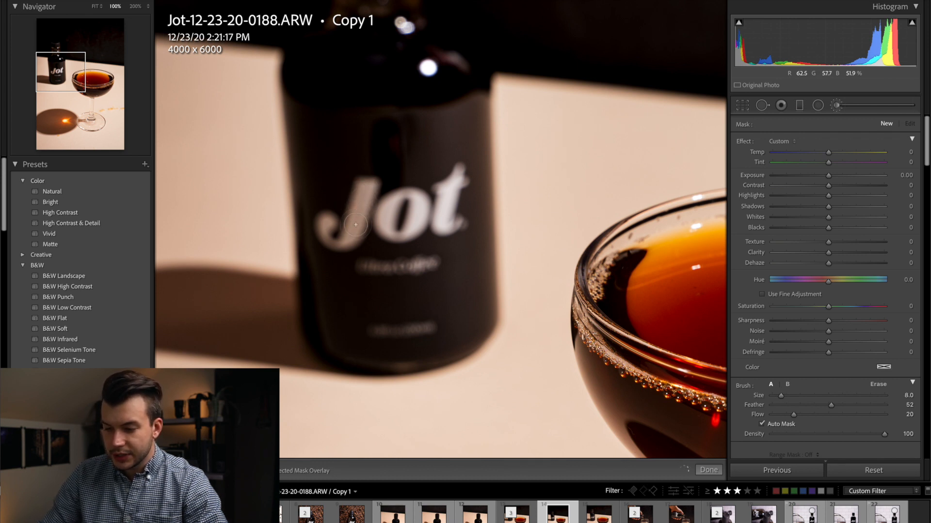
pyautogui.moveTo(355, 224)
pyautogui.mouseDown()
pyautogui.moveTo(335, 244)
pyautogui.moveTo(319, 239)
pyautogui.moveTo(340, 210)
pyautogui.mouseUp()
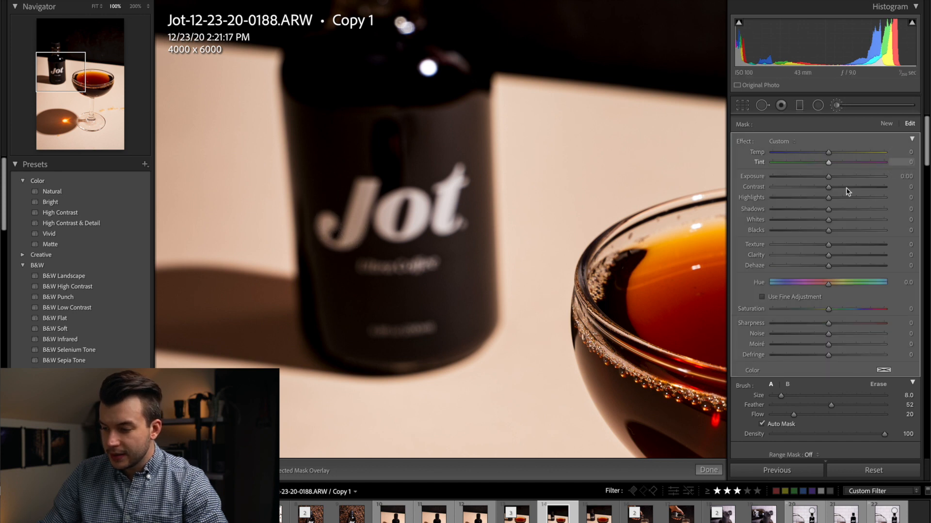
# Set the lettering mask's Exposure to 1.95 and brush over the rest of the Jot logo.
pyautogui.moveTo(829, 176); pyautogui.dragTo(856, 184)
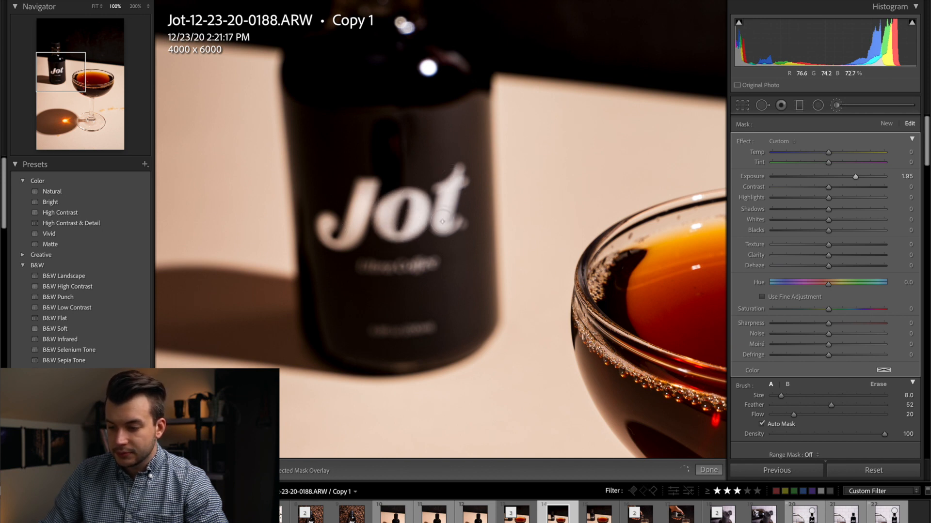
pyautogui.moveTo(461, 188); pyautogui.dragTo(441, 195)
pyautogui.press('k')
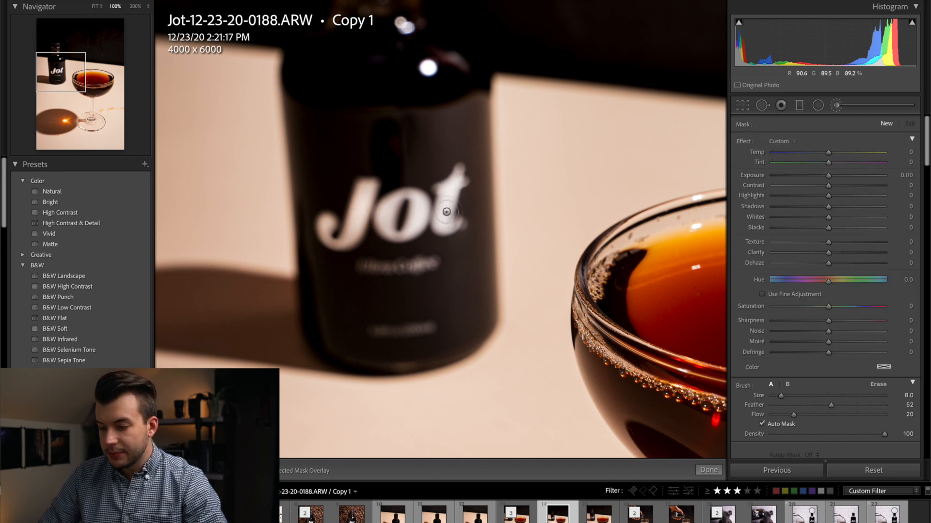
pyautogui.click(446, 212)
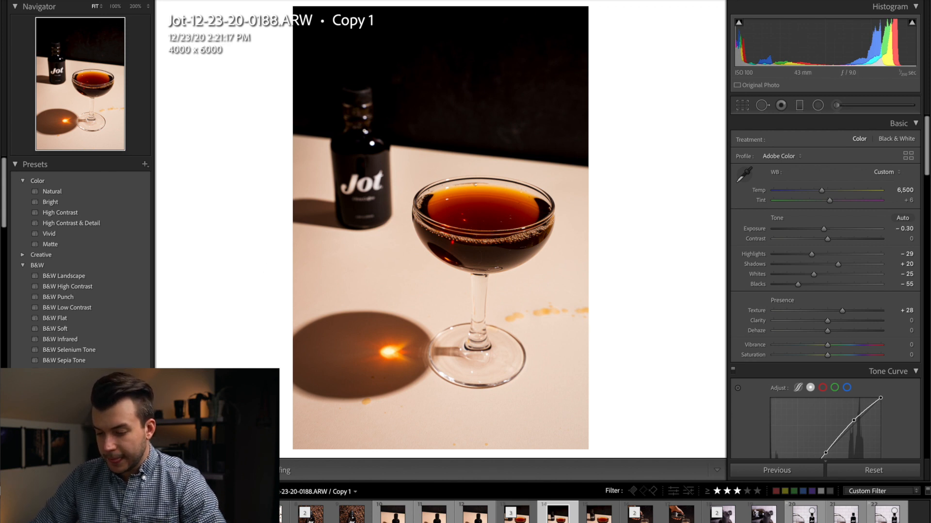
# Crop the photo to the 4 x 5 / 8 x 10 aspect ratio.
pyautogui.press('r')
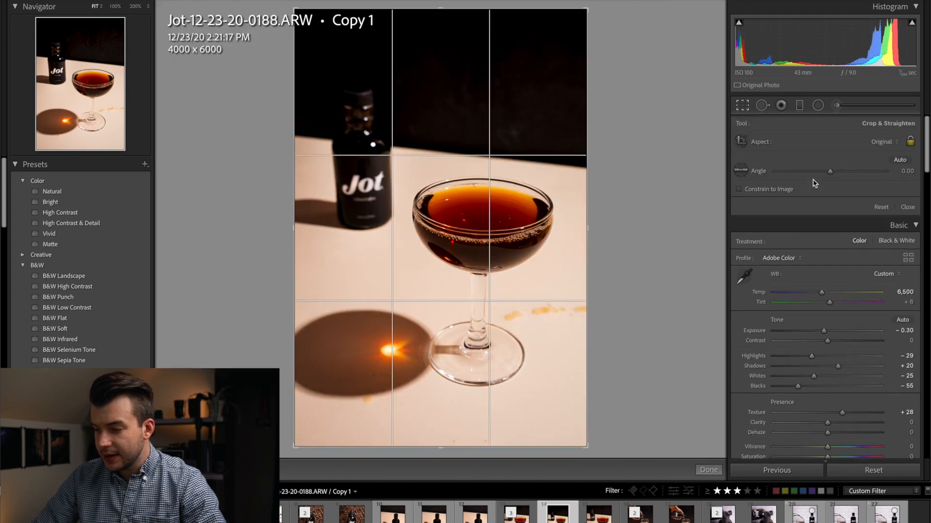
pyautogui.click(881, 142)
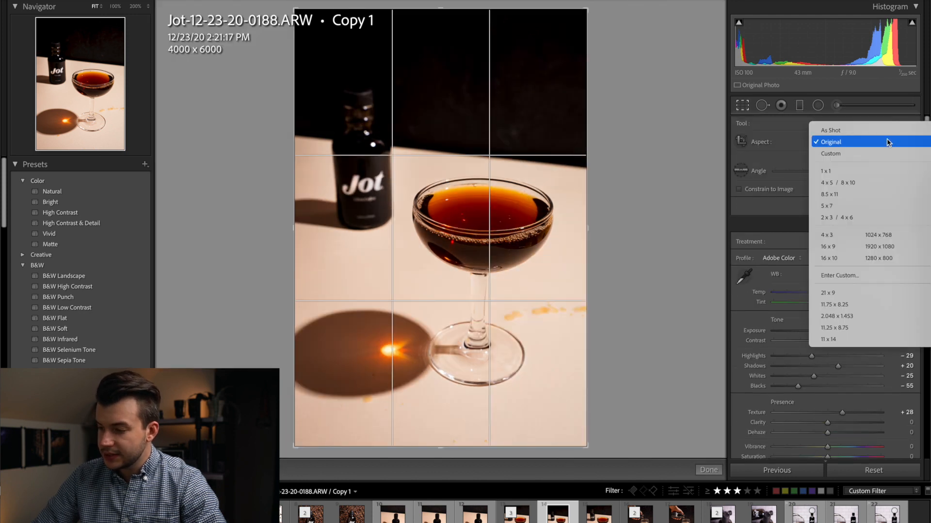
pyautogui.click(874, 182)
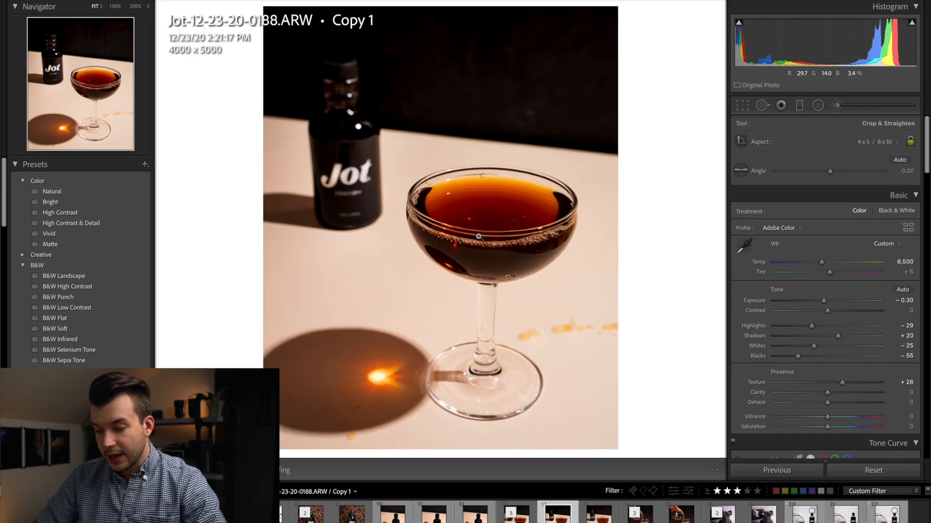
pyautogui.press('Return')
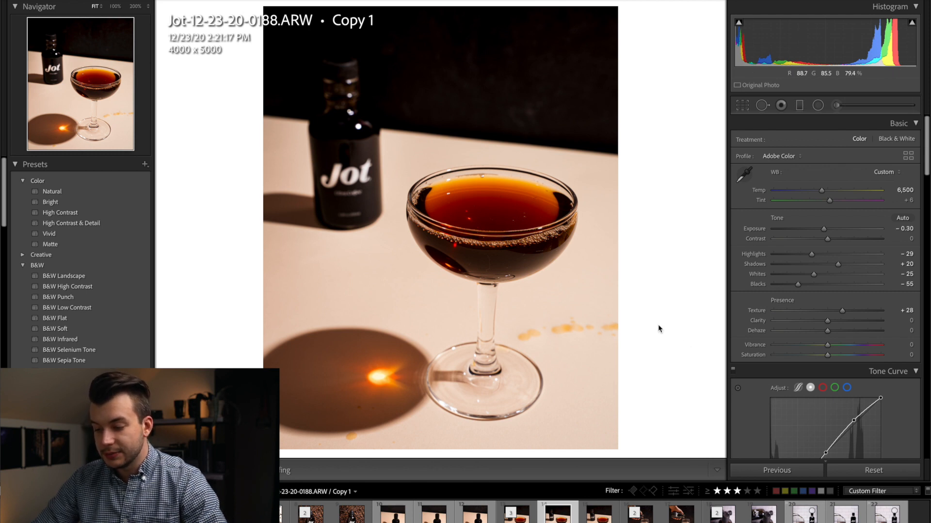
# Open the cropped photo in Photoshop and duplicate the Background layer.
pyautogui.press('super+e')
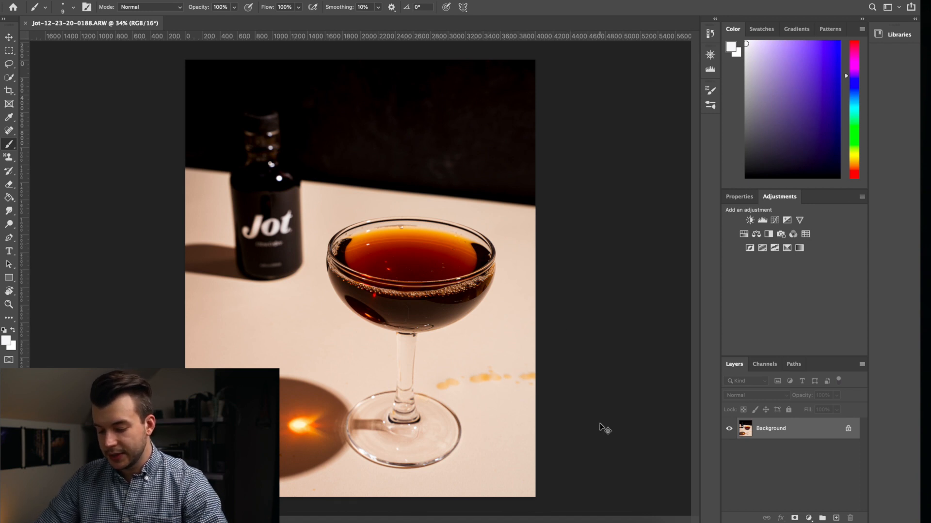
pyautogui.hotkey('ctrl', 'j')
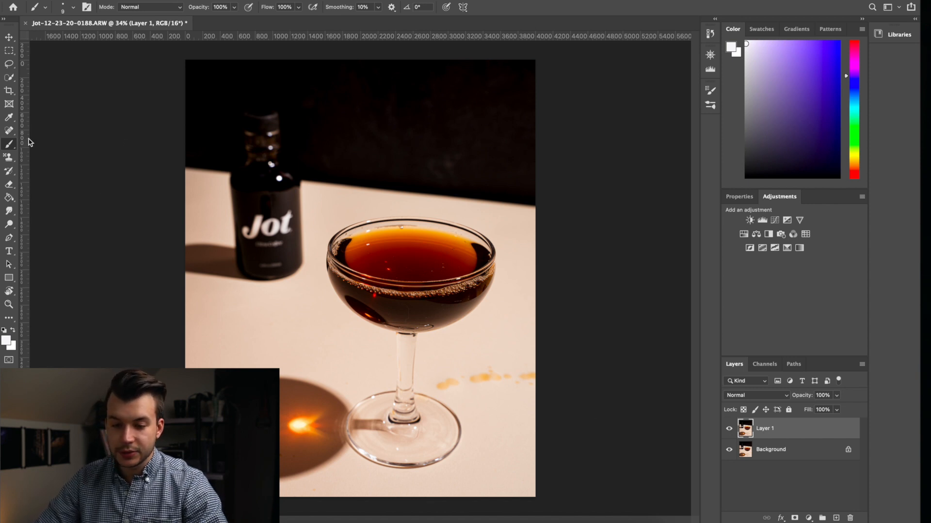
# Remove the larger orange stains beside the glass stem using the Content-Aware Spot Healing Brush at size 150.
pyautogui.click(9, 131)
pyautogui.rightClick(9, 131)
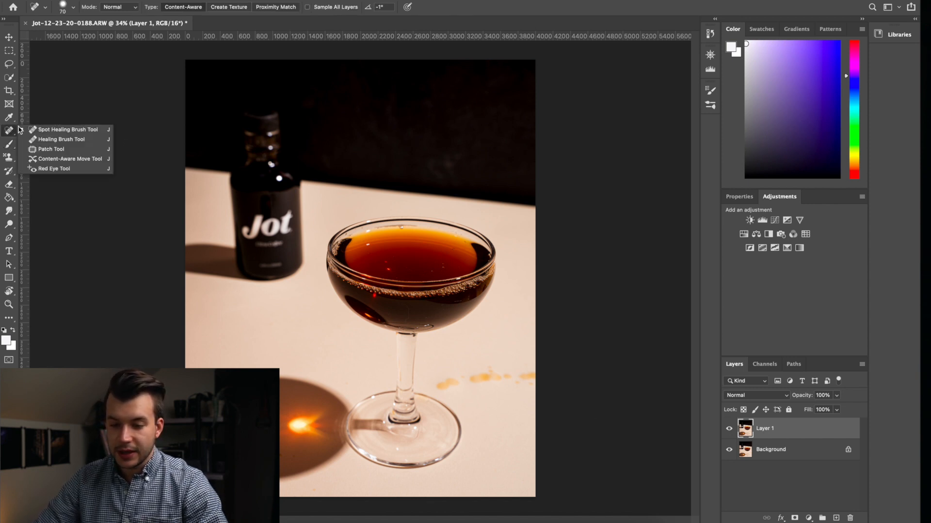
pyautogui.click(85, 134)
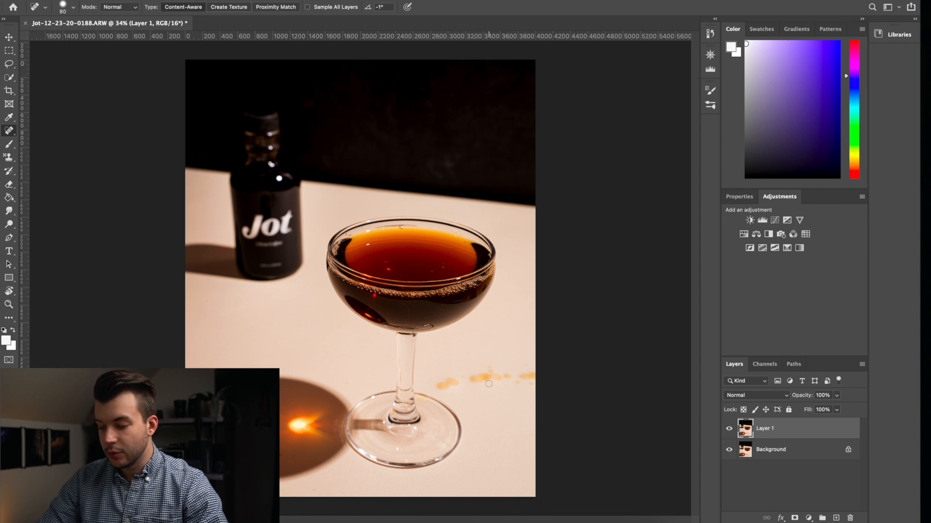
pyautogui.scroll(3, 488, 384)
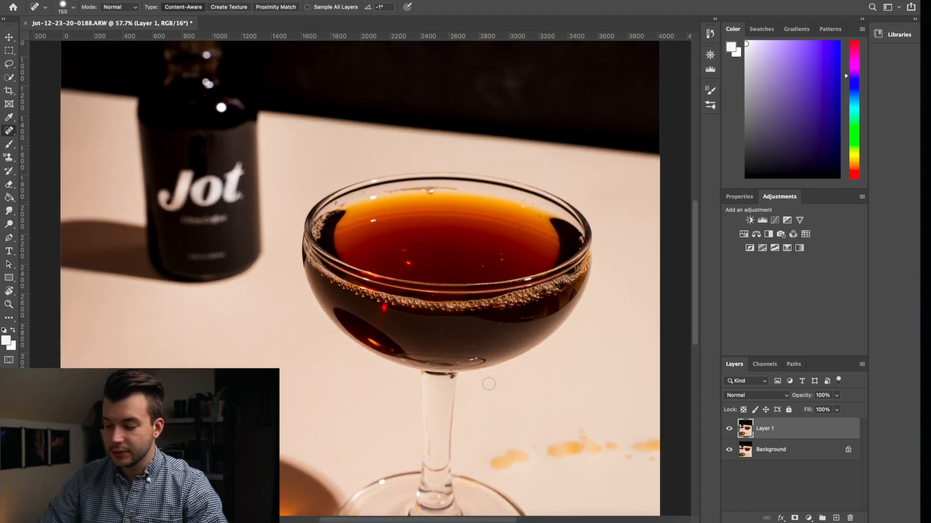
pyautogui.scroll(2, 488, 384)
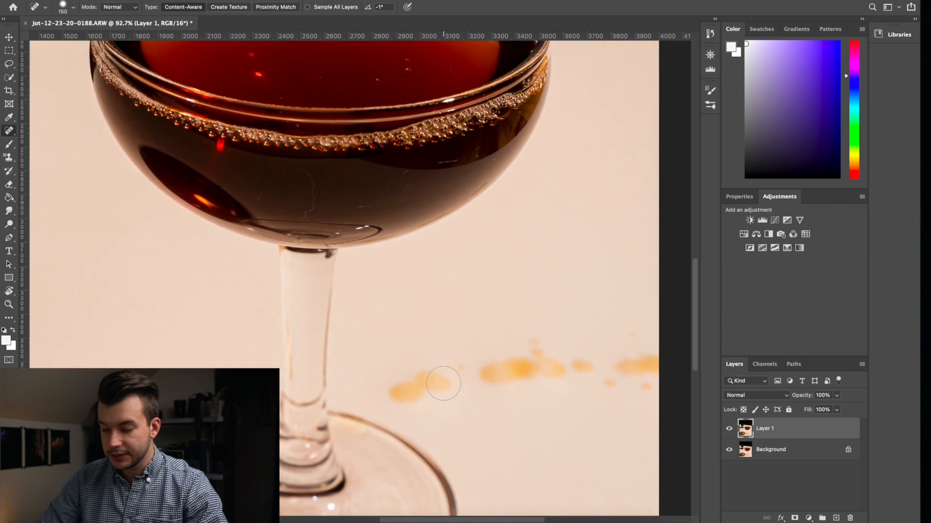
pyautogui.click(402, 390)
pyautogui.moveTo(414, 388)
pyautogui.mouseDown()
pyautogui.moveTo(429, 387)
pyautogui.moveTo(393, 391)
pyautogui.moveTo(423, 378)
pyautogui.moveTo(438, 383)
pyautogui.mouseUp()
pyautogui.click(463, 371)
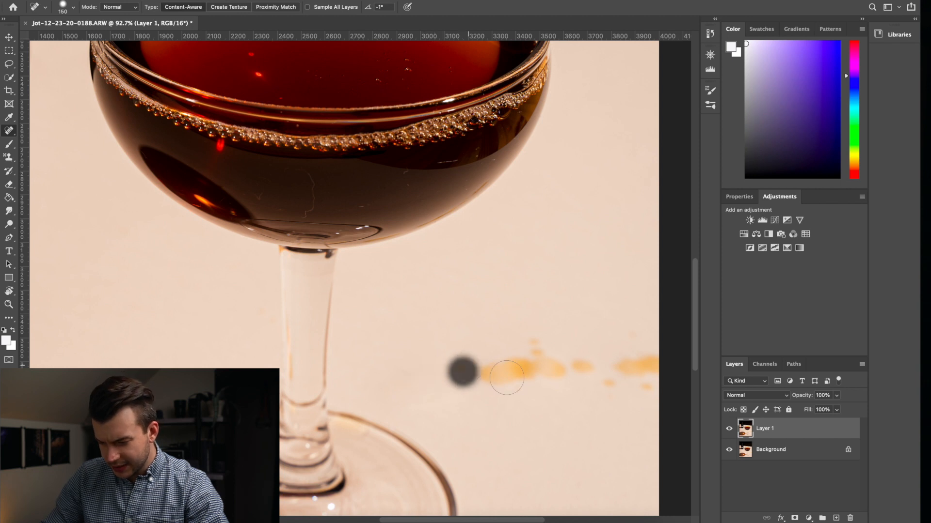
pyautogui.moveTo(472, 367); pyautogui.dragTo(575, 373)
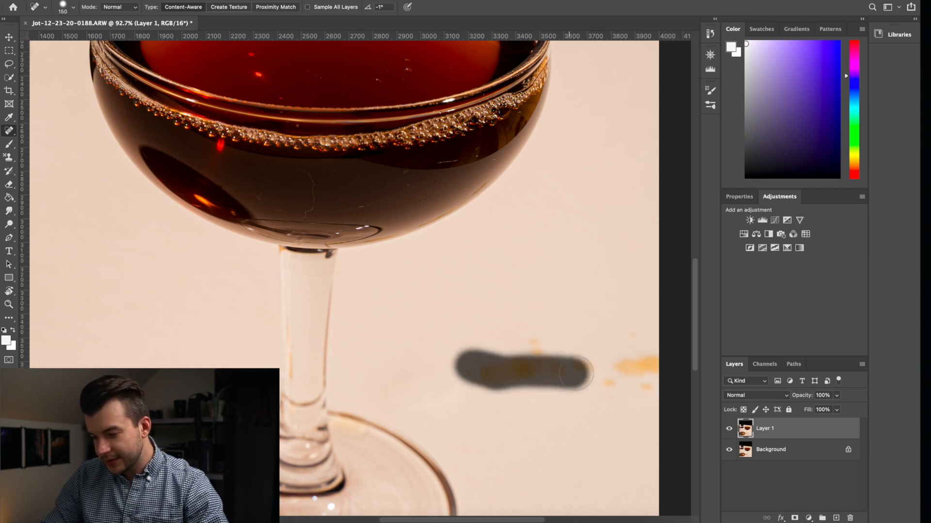
# Heal the remaining orange specks and the stains reaching the photo's edge beside the glass.
pyautogui.click(534, 342)
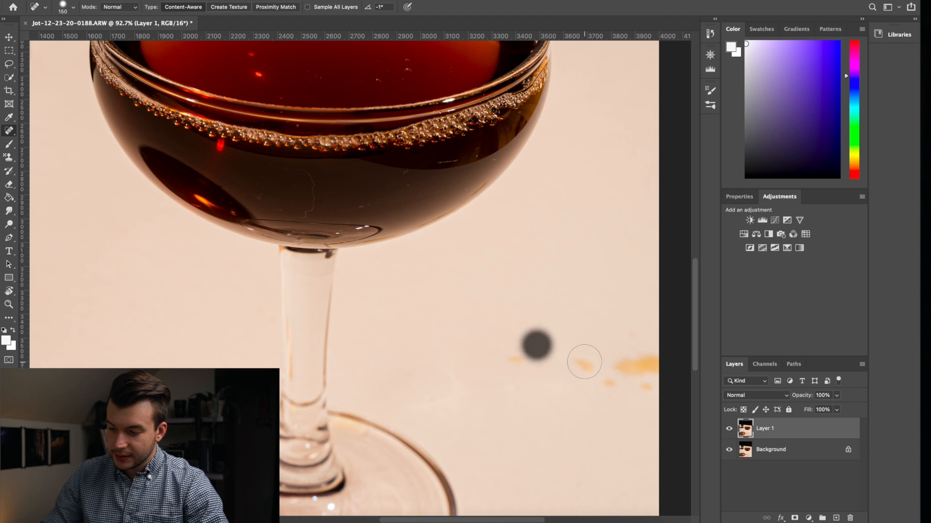
pyautogui.click(588, 367)
pyautogui.click(617, 380)
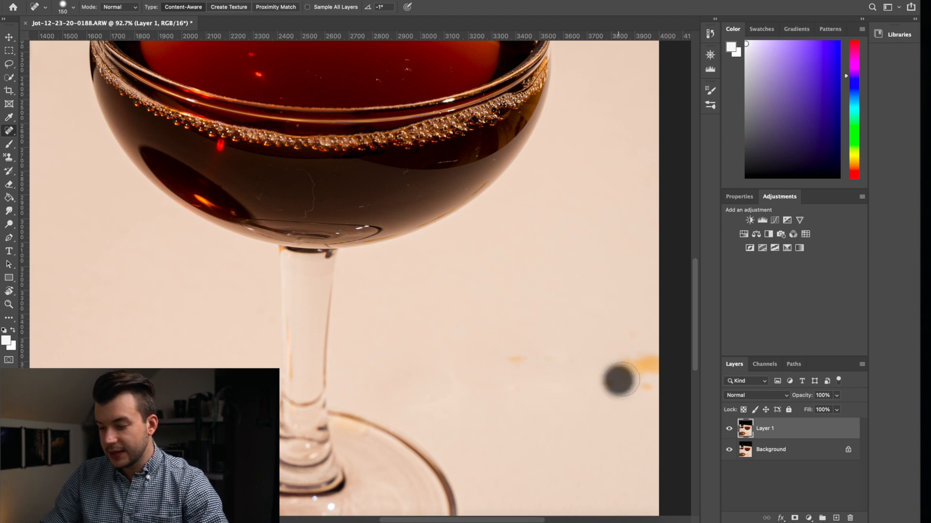
pyautogui.moveTo(630, 370); pyautogui.dragTo(675, 369)
pyautogui.click(649, 386)
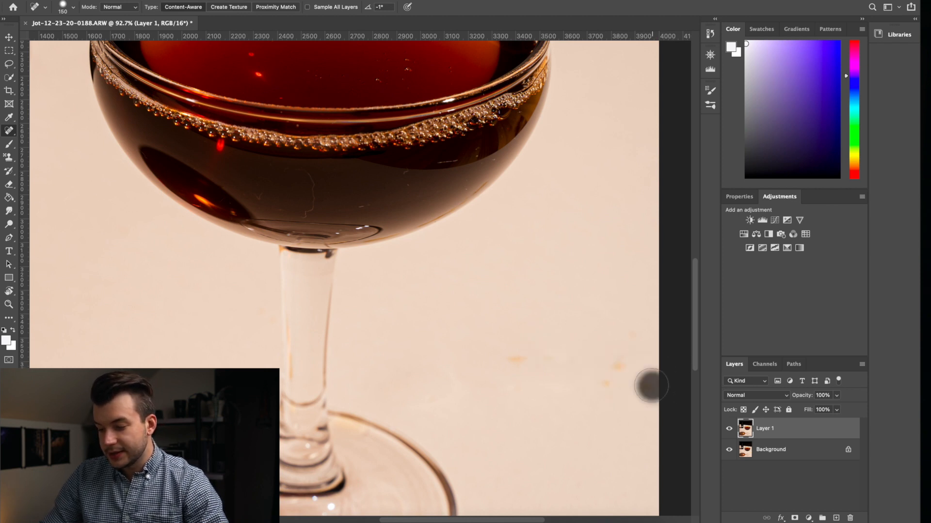
pyautogui.click(612, 381)
pyautogui.click(612, 382)
pyautogui.click(619, 368)
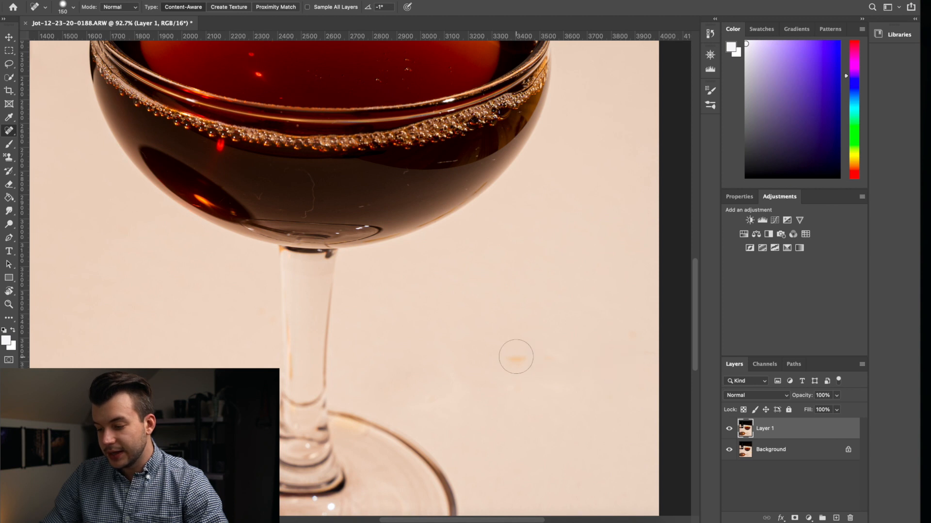
pyautogui.moveTo(518, 358); pyautogui.dragTo(576, 360)
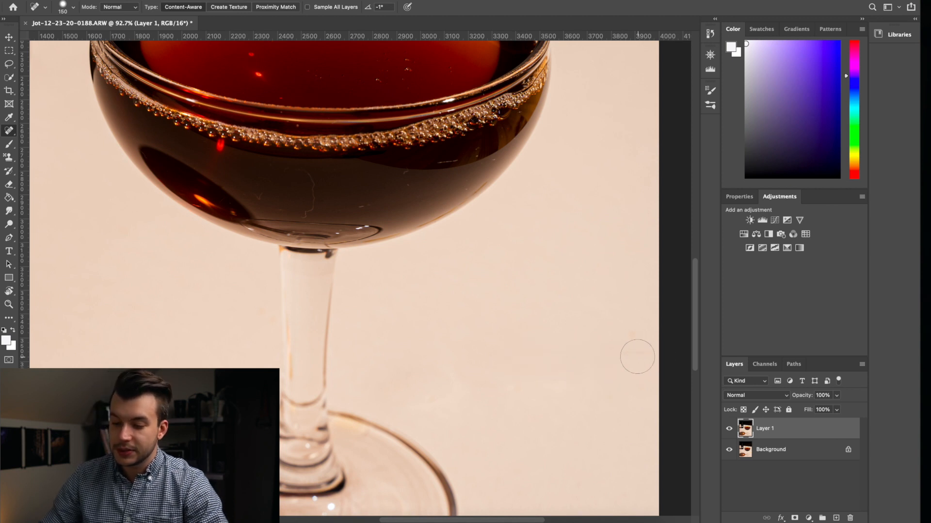
# Reduce the healing brush to size 70 and heal the small spot on the table below the glass's shadow.
pyautogui.scroll(-4, 637, 356)
pyautogui.hscroll(-4, 637, 357)
pyautogui.click(359, 216)
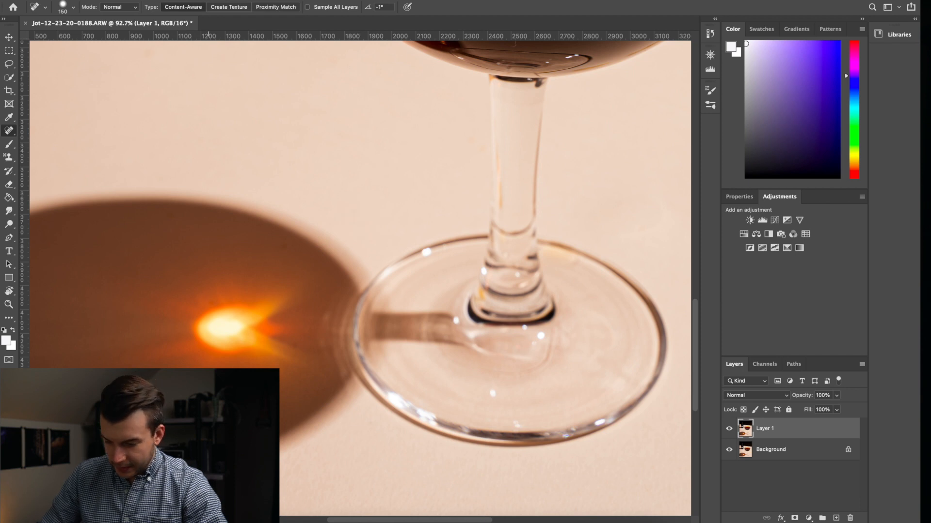
pyautogui.press('[')
pyautogui.press('[')
pyautogui.press('[')
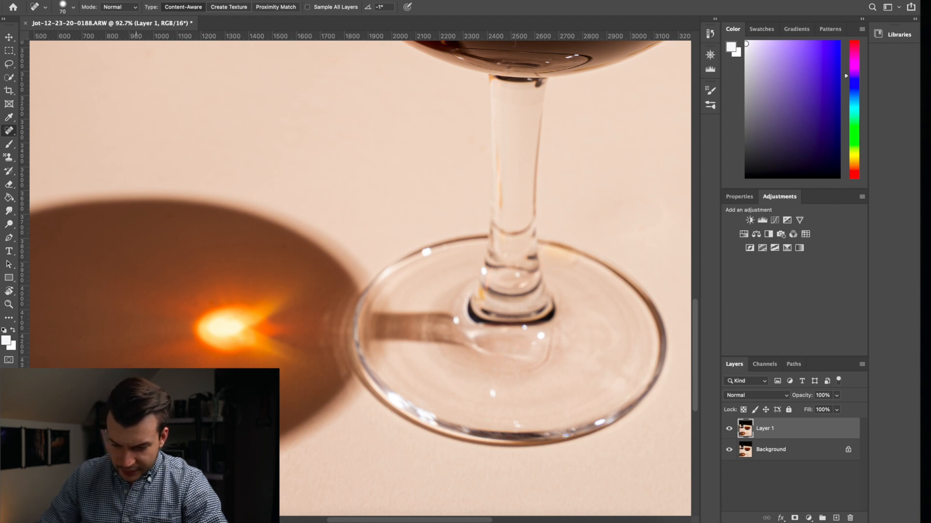
pyautogui.scroll(-5, 207, 333)
pyautogui.hscroll(-4, 206, 333)
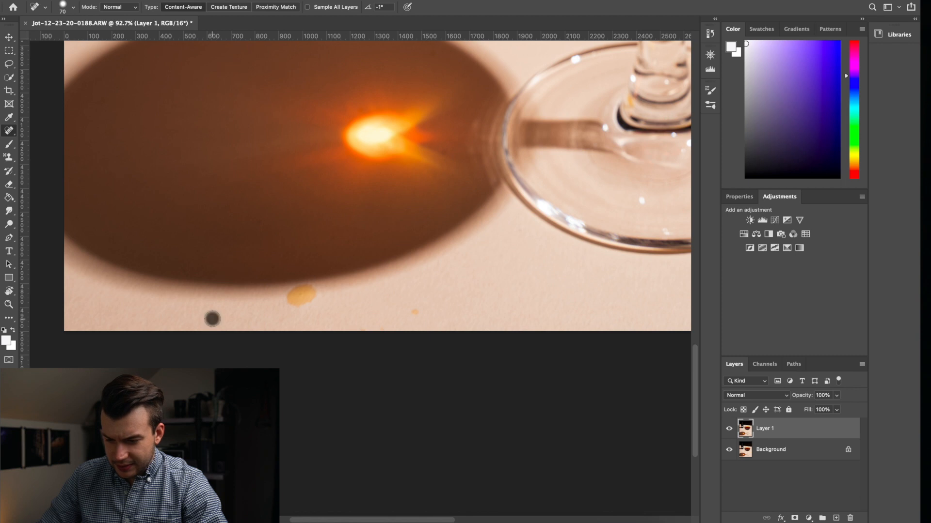
pyautogui.click(215, 316)
# Try to heal the small orange speck and the larger stain just below the glass's shadow.
pyautogui.click(418, 312)
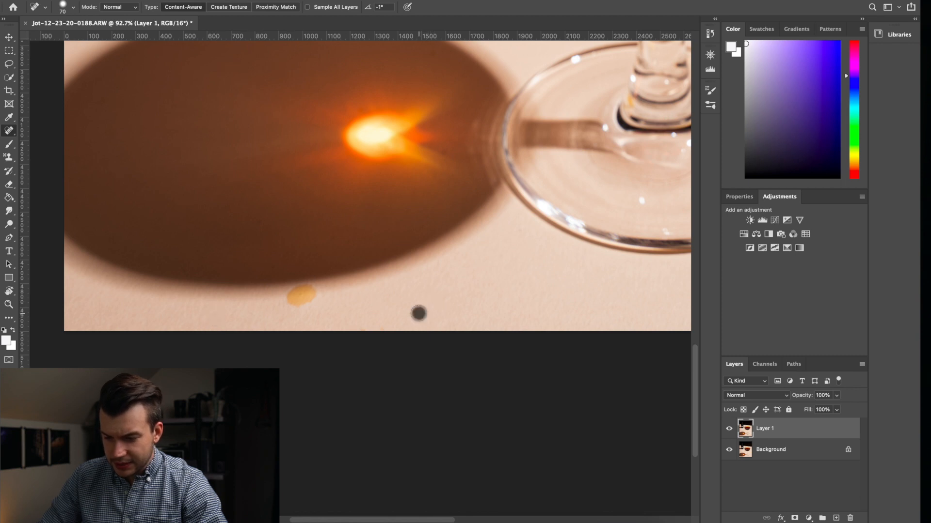
pyautogui.moveTo(308, 301)
pyautogui.mouseDown()
pyautogui.moveTo(289, 304)
pyautogui.moveTo(320, 301)
pyautogui.moveTo(291, 288)
pyautogui.moveTo(319, 290)
pyautogui.mouseUp()
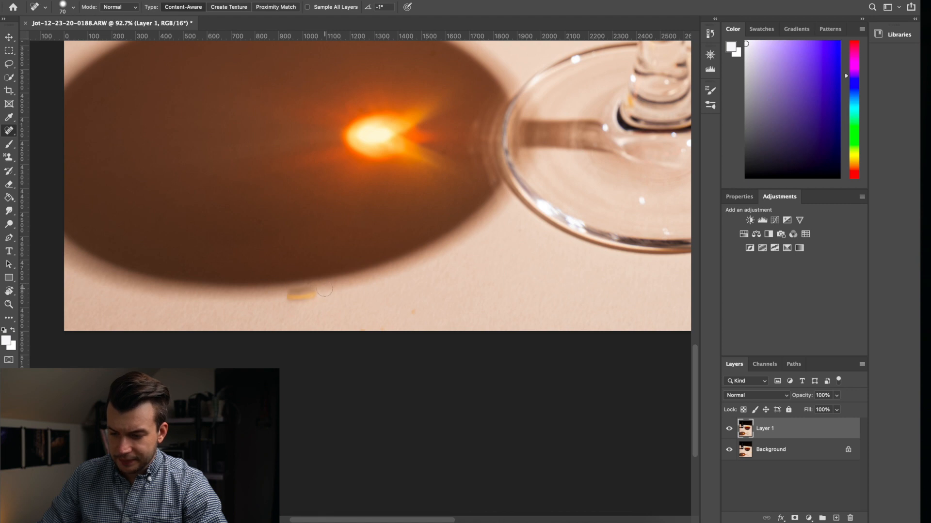
pyautogui.click(296, 296)
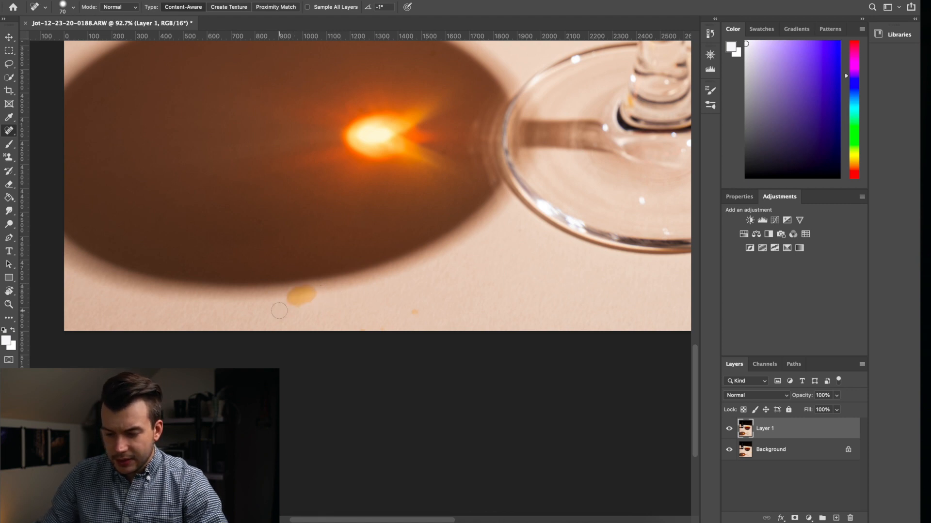
# Remove the orange stain at the shadow's lower edge and the small speck beside it with short healing strokes.
pyautogui.moveTo(293, 308)
pyautogui.mouseDown()
pyautogui.moveTo(312, 306)
pyautogui.moveTo(295, 305)
pyautogui.moveTo(298, 292)
pyautogui.moveTo(325, 288)
pyautogui.moveTo(309, 299)
pyautogui.mouseUp()
pyautogui.click(312, 287)
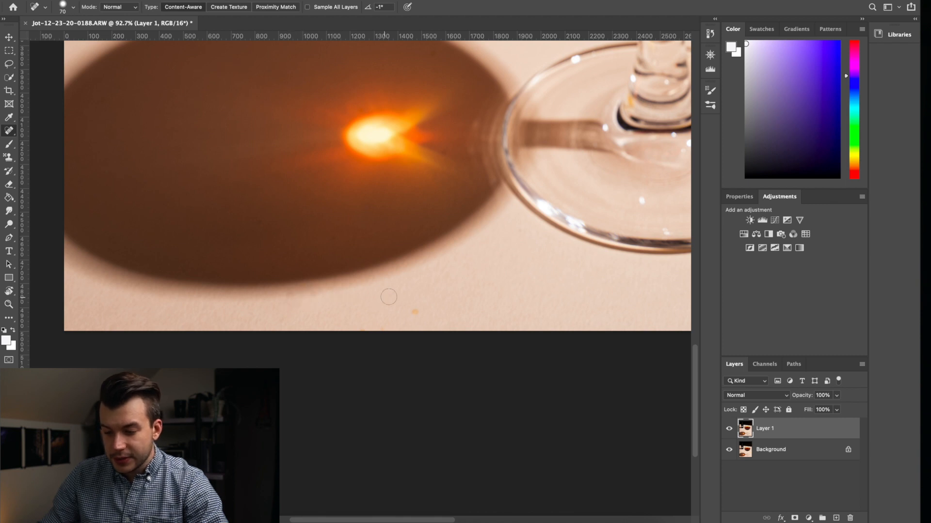
pyautogui.click(413, 314)
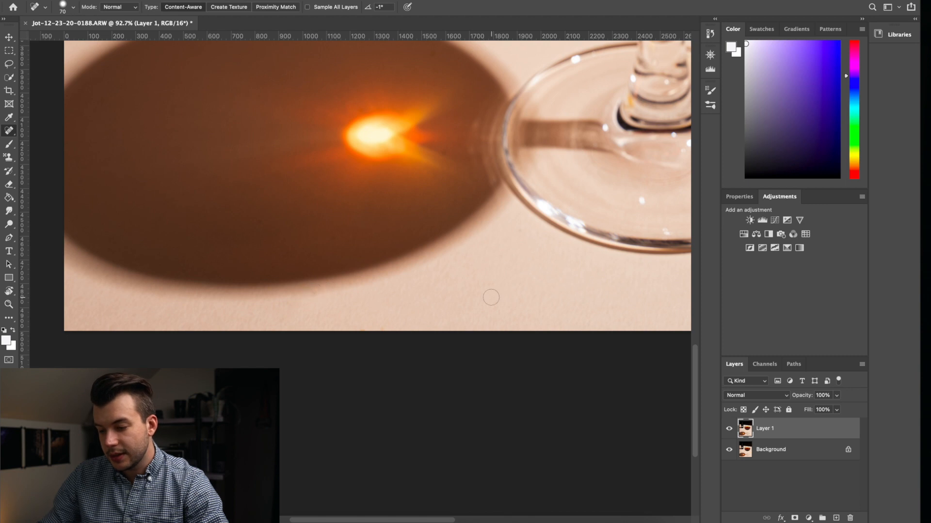
pyautogui.scroll(5, 498, 295)
pyautogui.hscroll(3, 498, 296)
pyautogui.scroll(5, 498, 295)
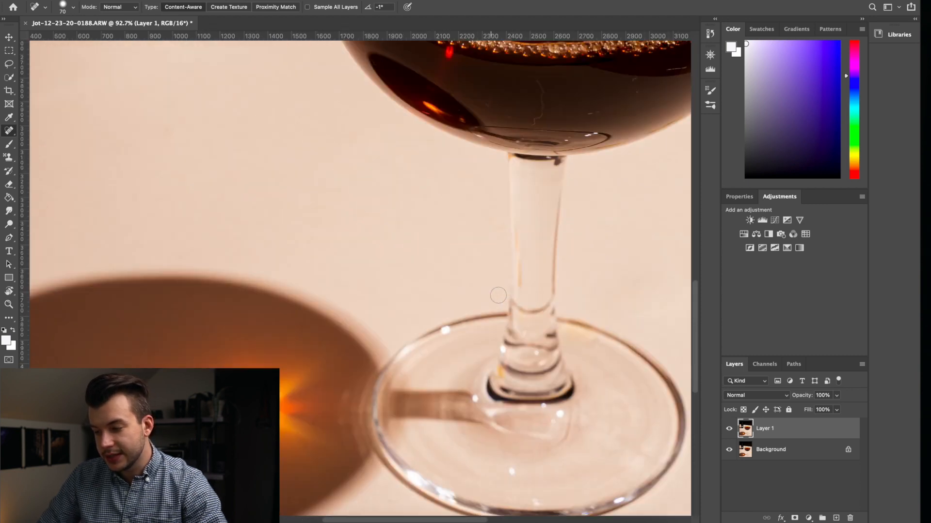
# Reduce the healing brush to size 45 and heal the thin wavy line in the dark coffee below the bubbles.
pyautogui.scroll(-5, 498, 296)
pyautogui.hscroll(-6, 499, 296)
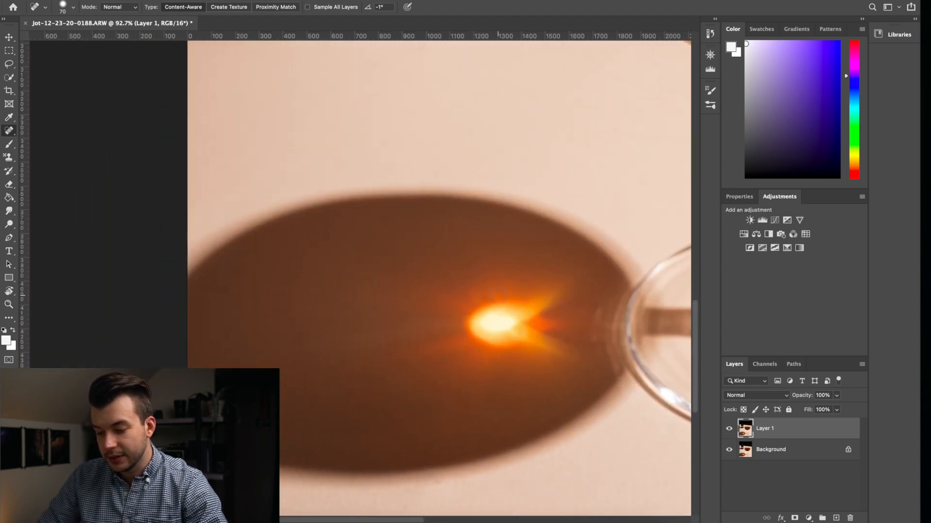
pyautogui.scroll(-5, 498, 295)
pyautogui.scroll(8, 498, 295)
pyautogui.hscroll(4, 498, 295)
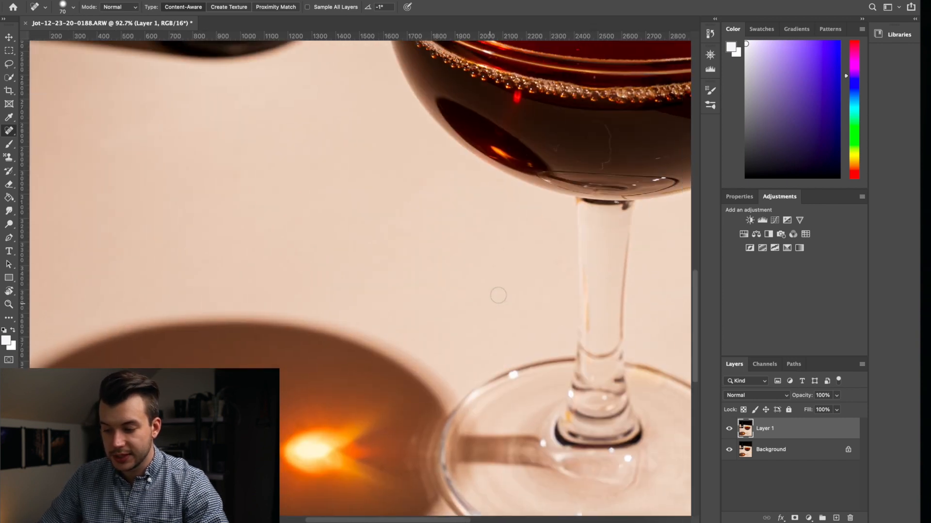
pyautogui.scroll(5, 499, 296)
pyautogui.hscroll(5, 498, 295)
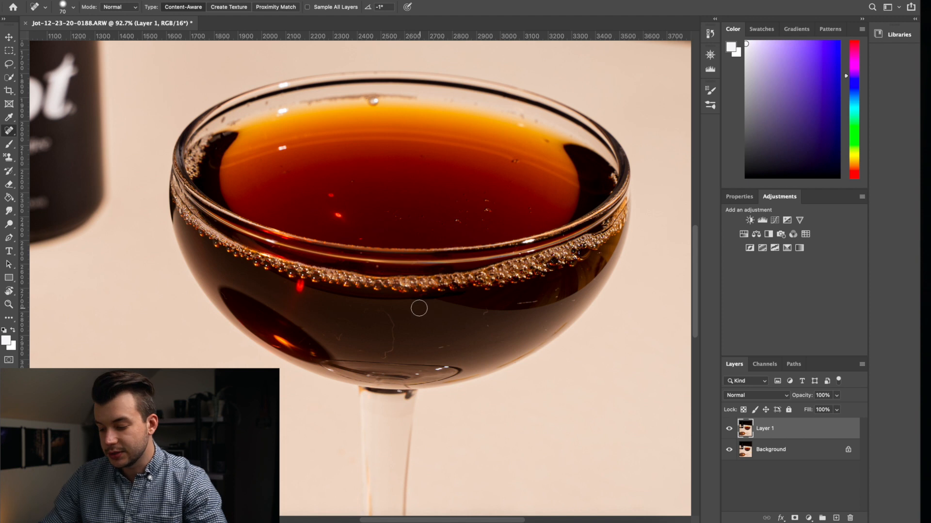
pyautogui.press('[')
pyautogui.press('[')
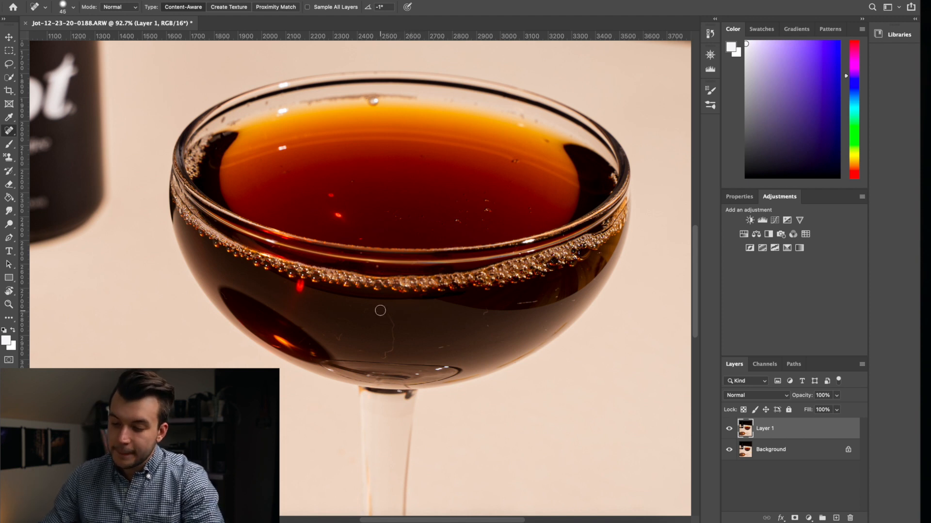
pyautogui.moveTo(378, 308)
pyautogui.mouseDown()
pyautogui.moveTo(394, 348)
pyautogui.moveTo(382, 361)
pyautogui.mouseUp()
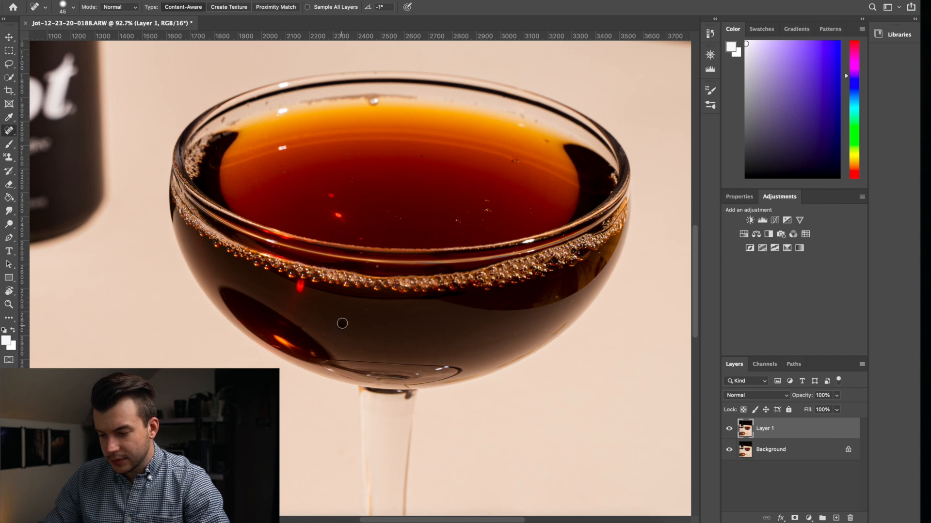
# Heal the remaining tiny specks in the dark lower part of the glass bowl.
pyautogui.click(335, 325)
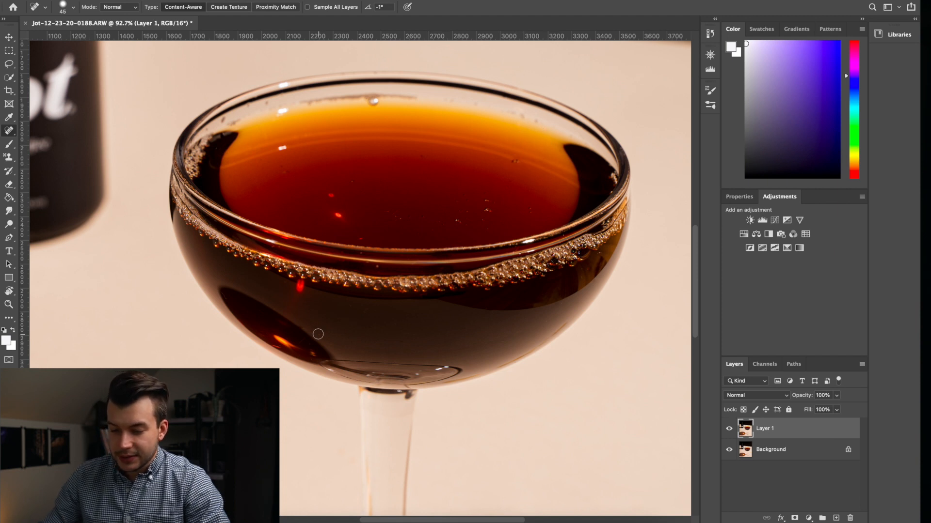
pyautogui.click(331, 312)
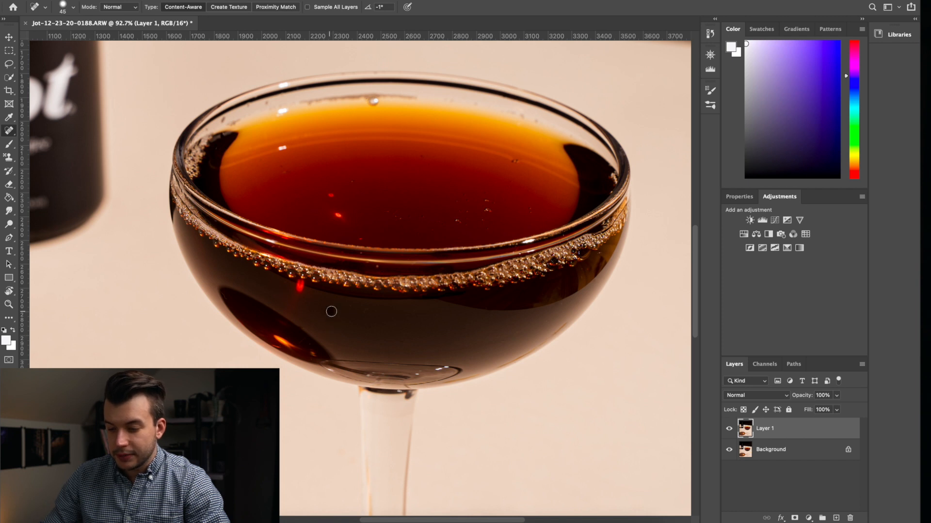
pyautogui.click(396, 330)
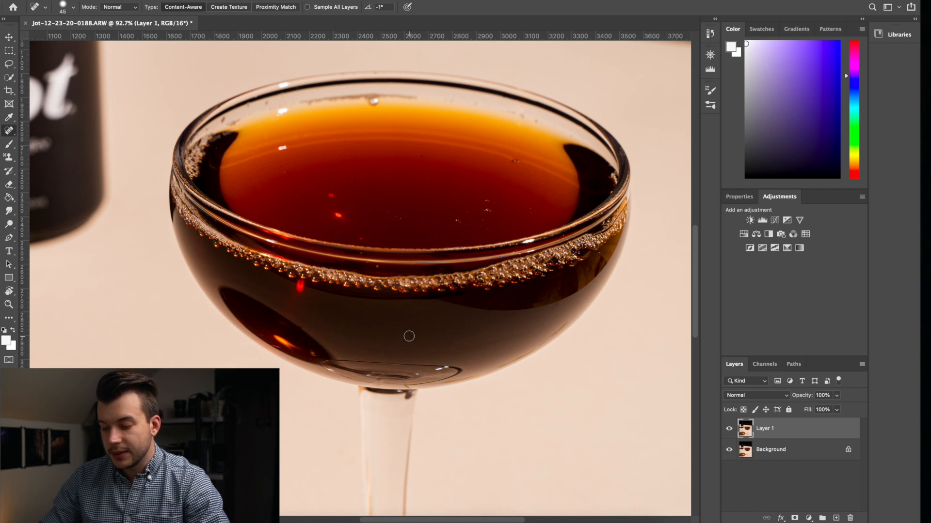
# Examine the bottle, dark background and glass up close, and check the whole photo for leftover blemishes.
pyautogui.hscroll(-10, 409, 336)
pyautogui.scroll(8, 408, 336)
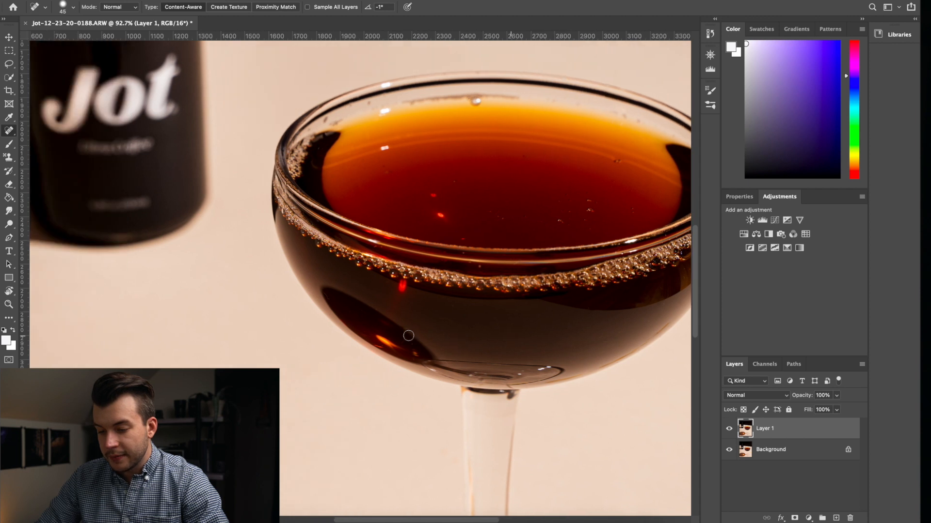
pyautogui.scroll(4, 409, 335)
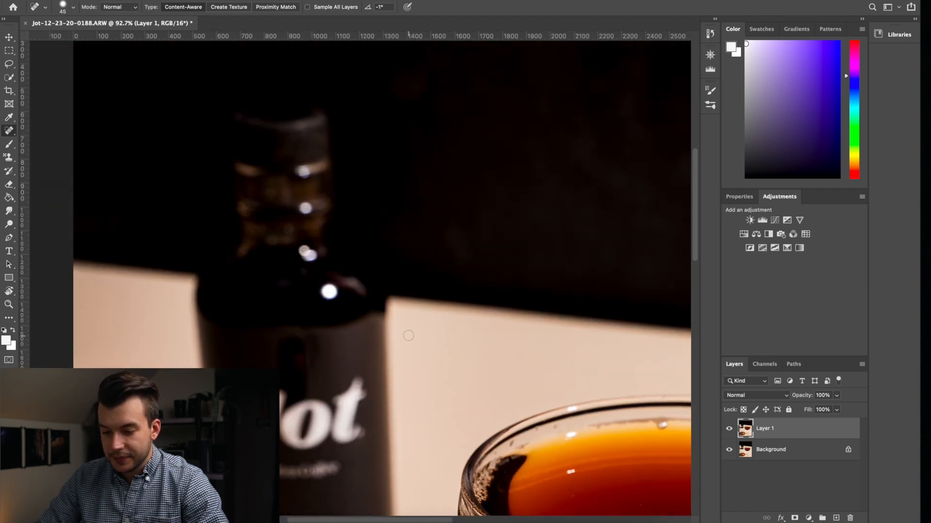
pyautogui.scroll(-5, 409, 335)
pyautogui.scroll(2, 408, 336)
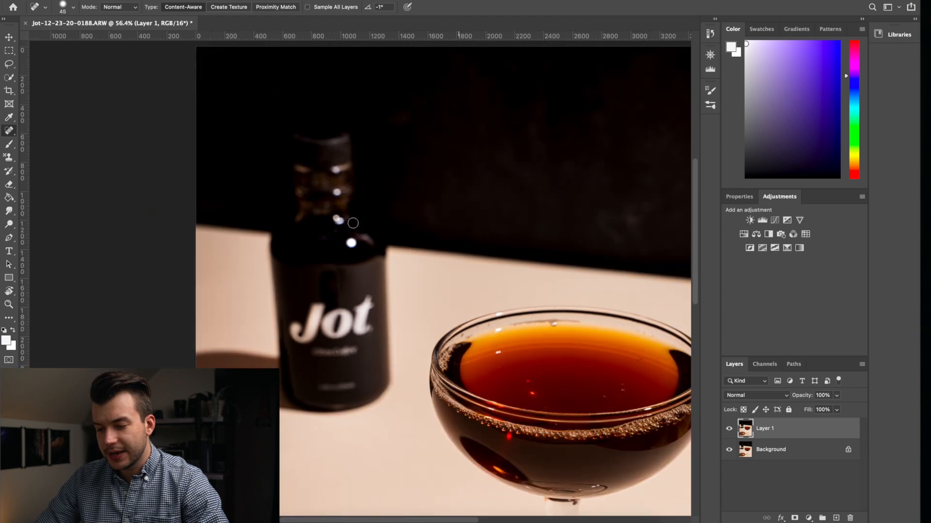
pyautogui.scroll(-3, 341, 204)
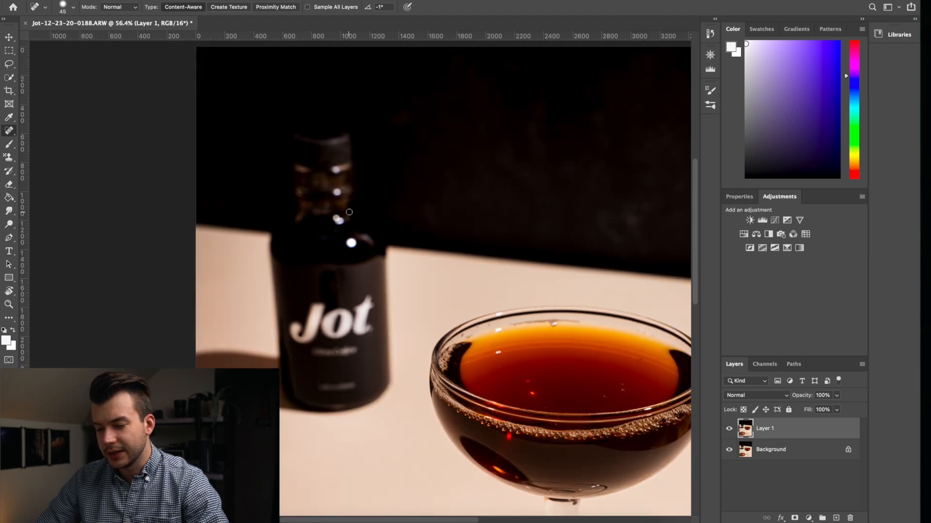
pyautogui.scroll(-3, 385, 214)
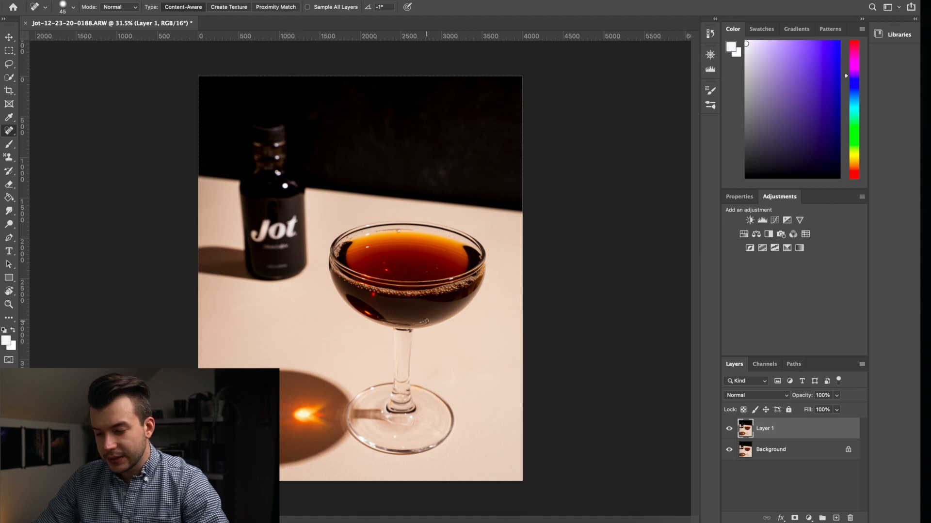
pyautogui.scroll(5, 409, 260)
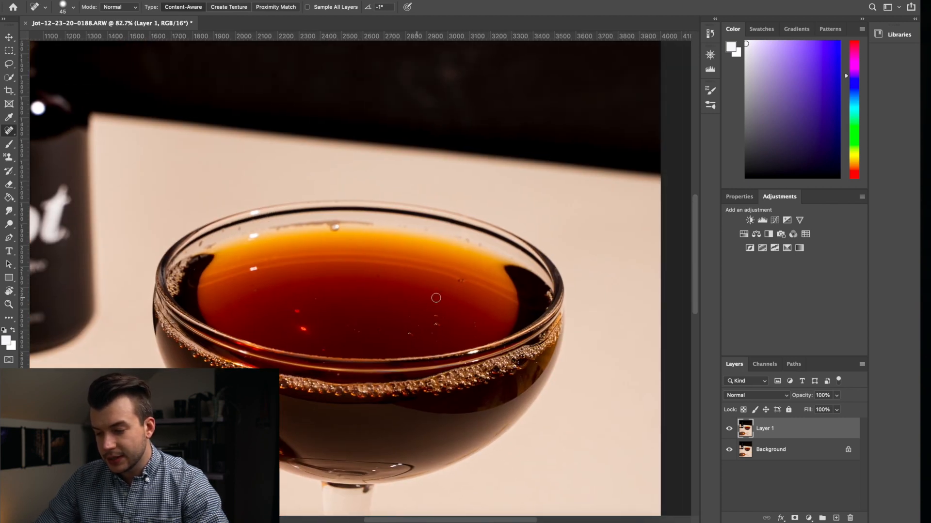
pyautogui.scroll(-4, 324, 298)
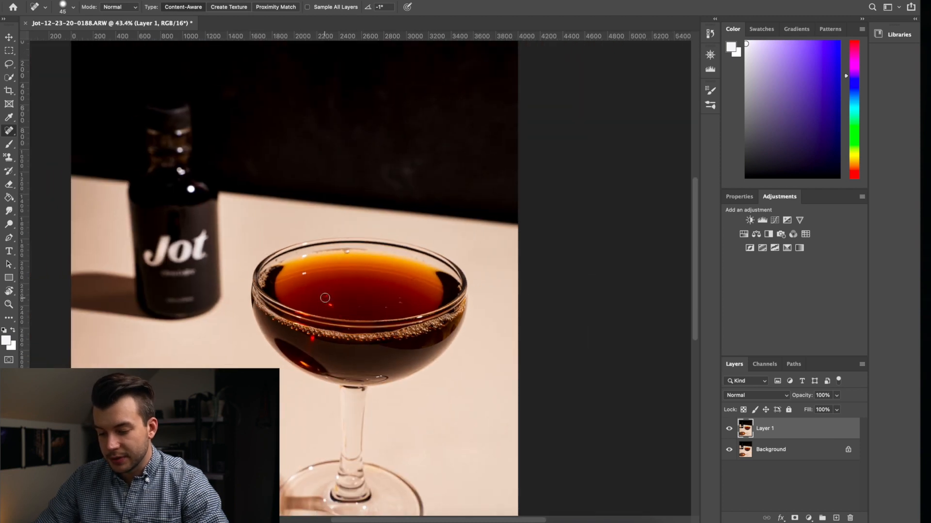
pyautogui.scroll(-2, 325, 298)
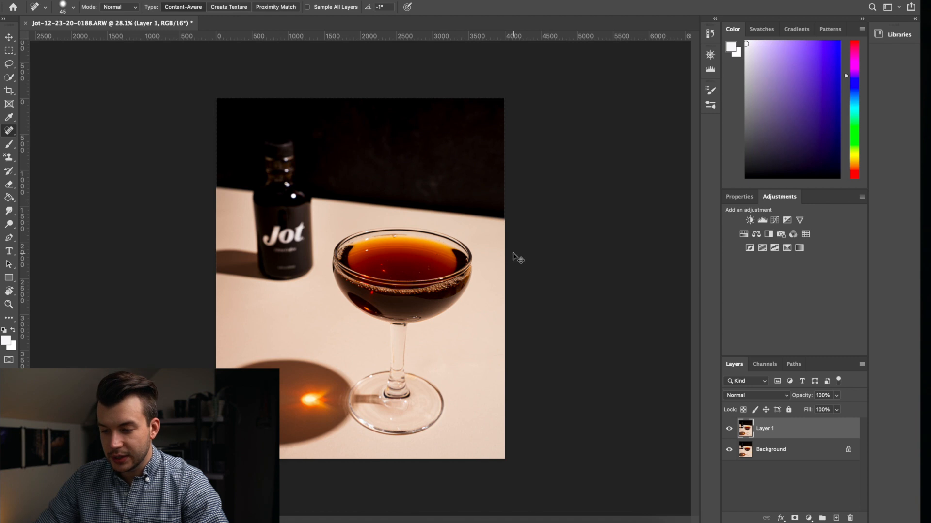
# Save the retouched photo and switch to Lightroom.
pyautogui.hotkey('ctrl', 's')
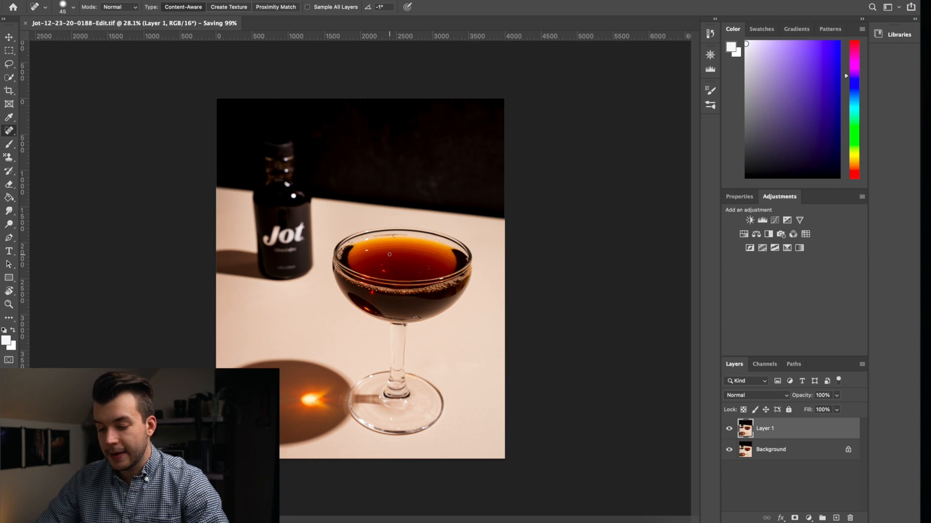
pyautogui.click(337, 521)
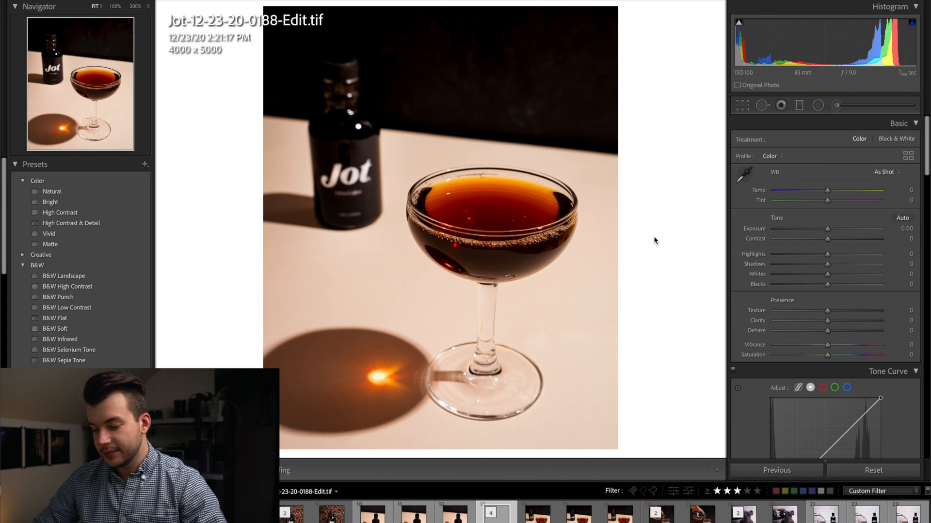
# Compare the retouched TIFF with the edited ARW file and its unedited Before view, and return to the TIFF.
pyautogui.press('Right')
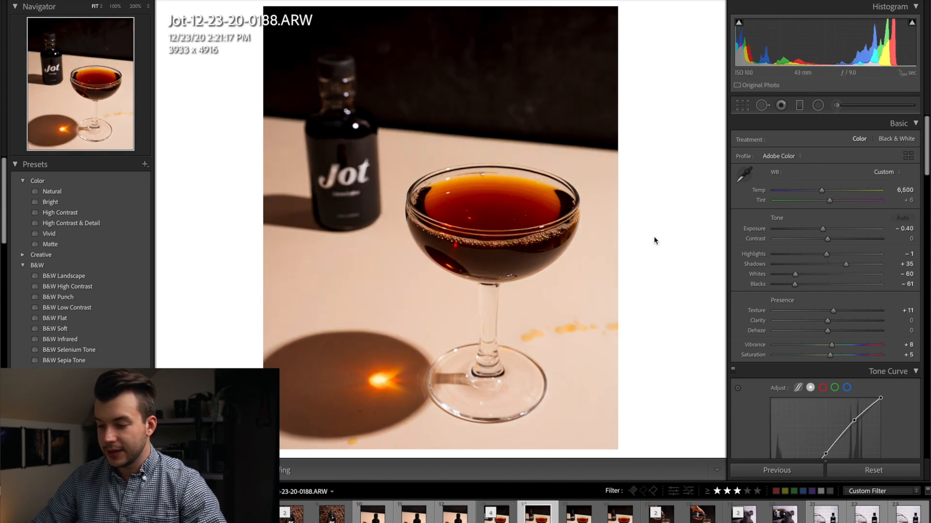
pyautogui.press('\\')
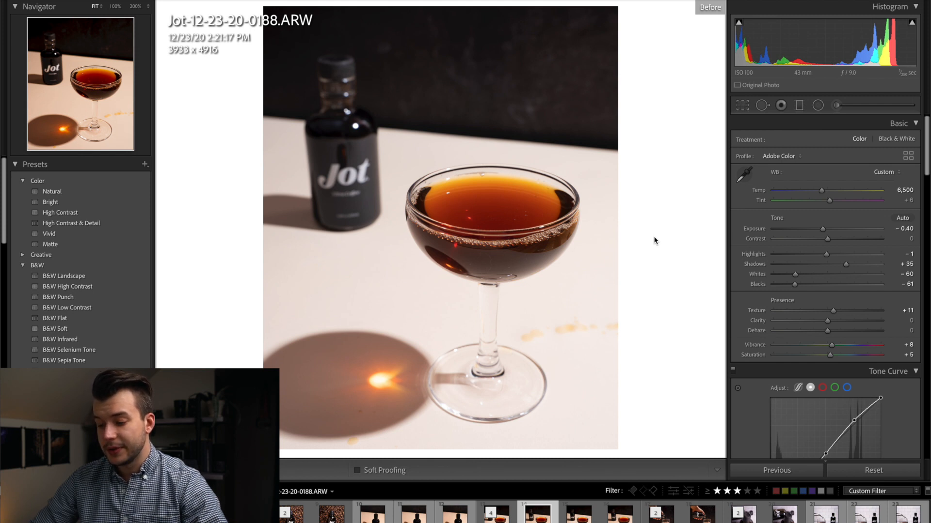
pyautogui.press('Left')
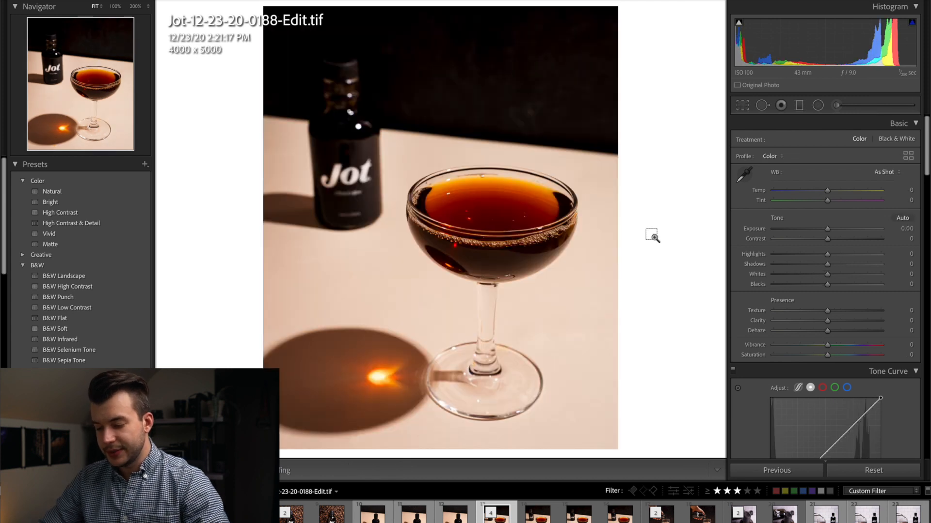
pyautogui.press('super+shift+e')
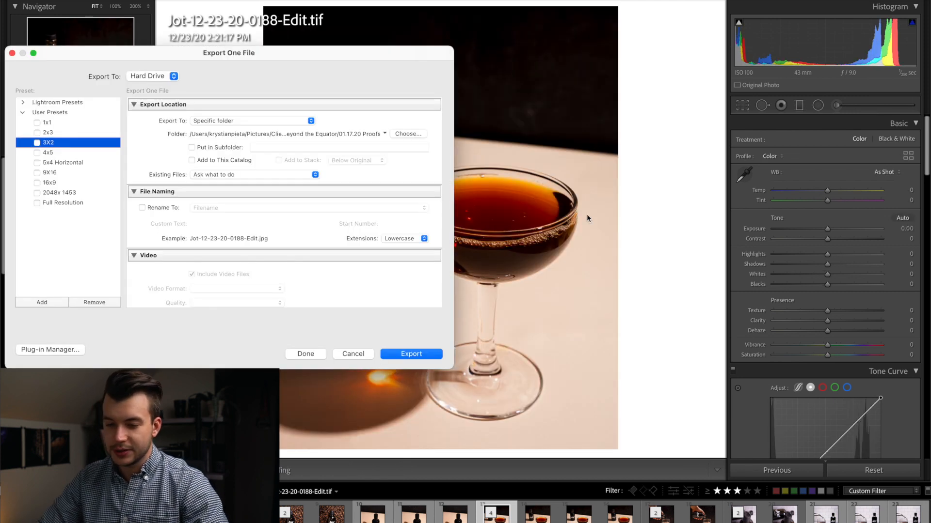
pyautogui.click(360, 355)
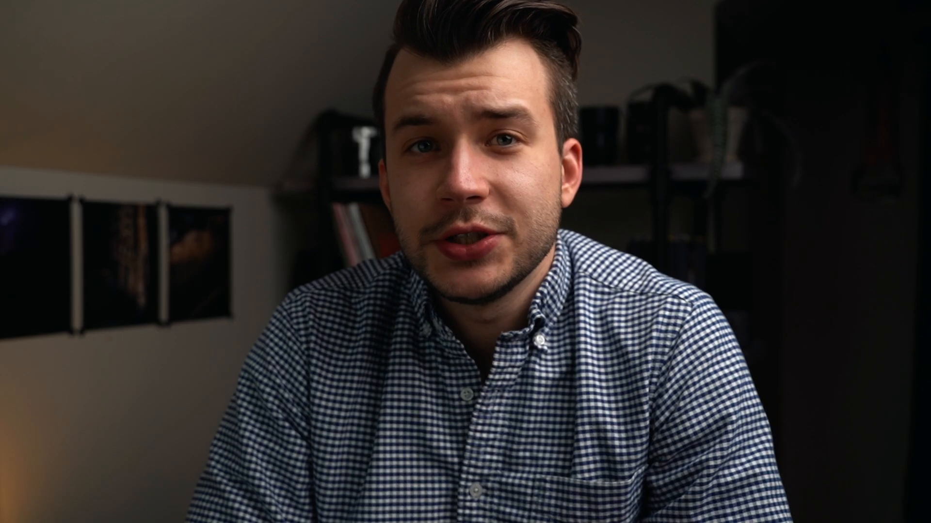